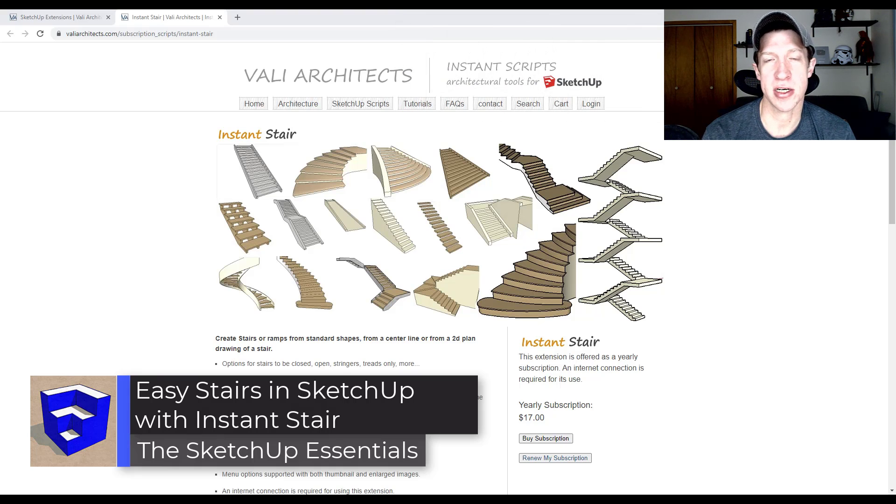
# - Review the Instant Stair product page, covering its stair examples, feature list and yearly subscription price
pyautogui.scroll(-1, 382, 318)
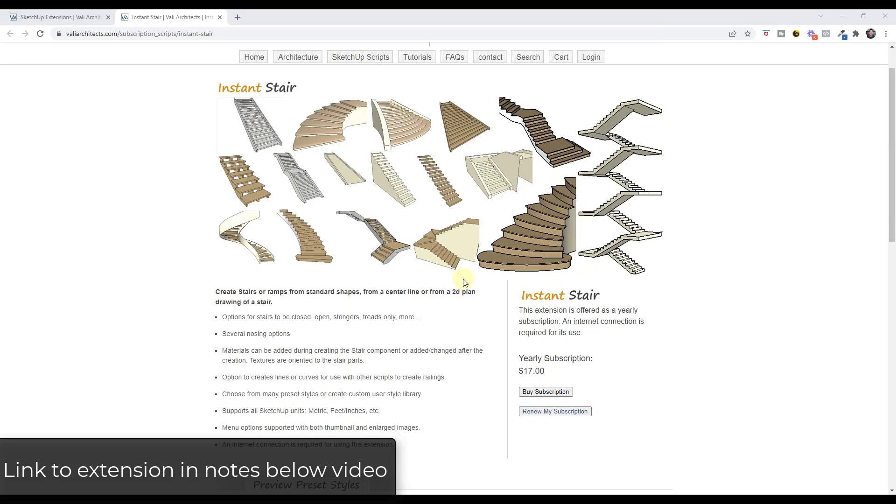
pyautogui.scroll(1, 459, 283)
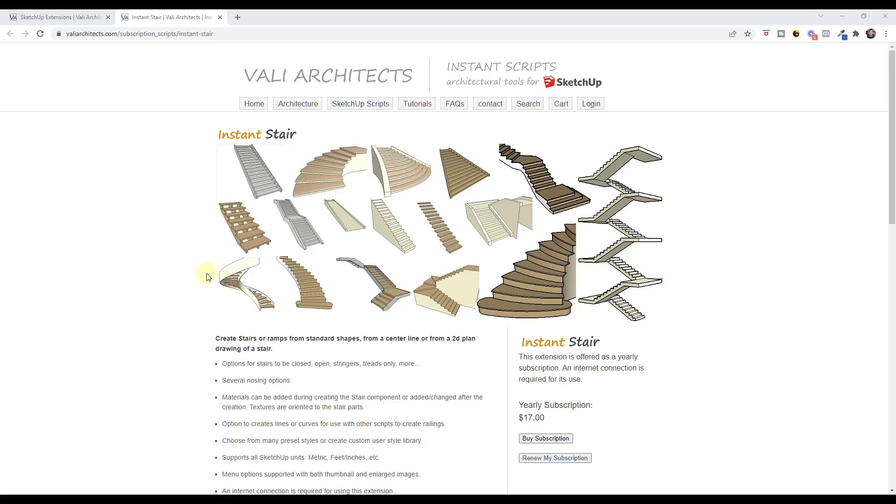
pyautogui.scroll(-1, 317, 326)
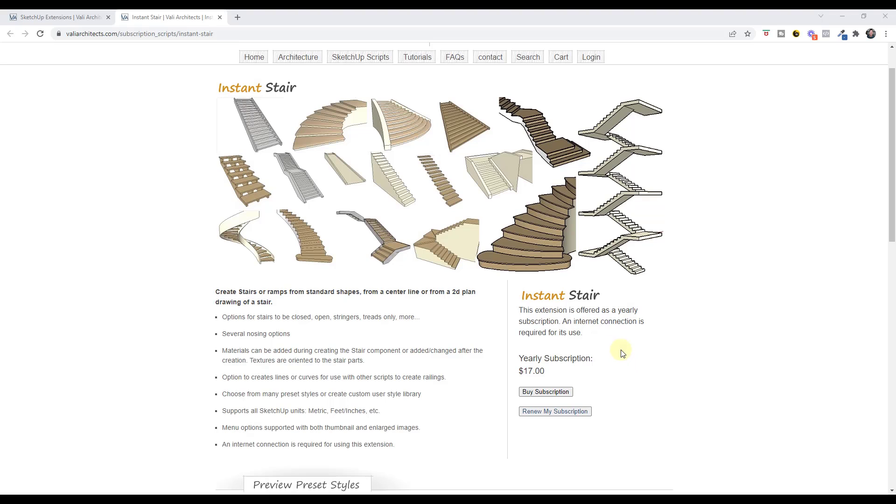
pyautogui.scroll(-1, 554, 331)
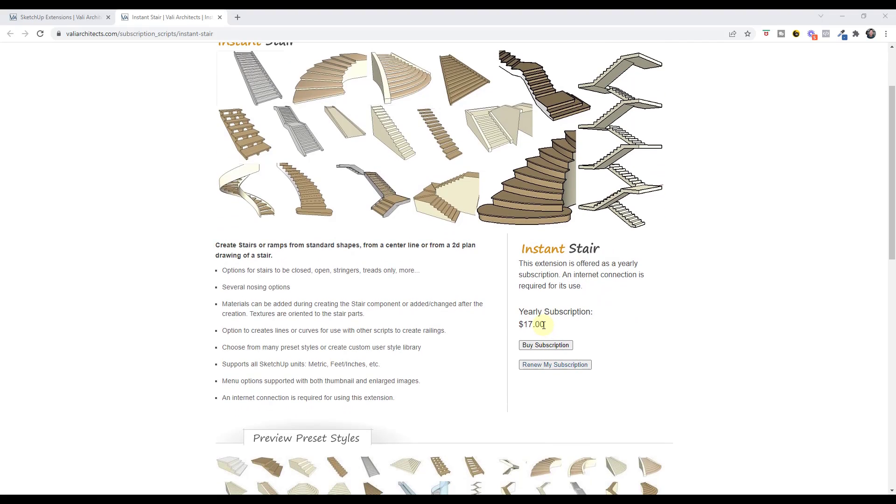
# - Browse the SketchUp Extensions page, from the Instant Architecture membership bundle down to the individual Instant extensions
pyautogui.click(52, 18)
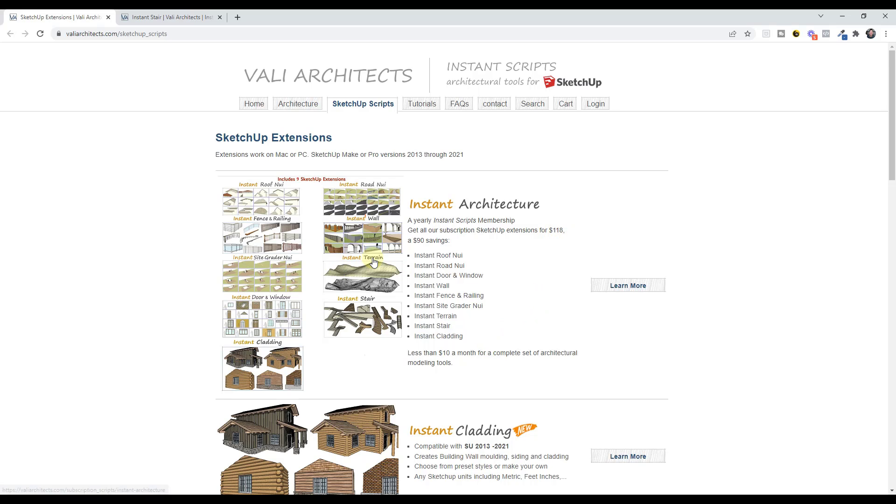
pyautogui.scroll(-2, 464, 199)
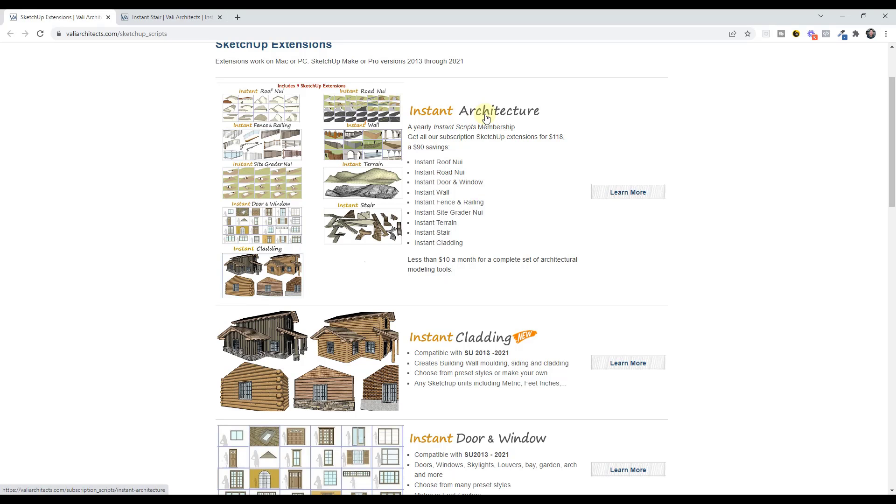
pyautogui.scroll(-5, 484, 121)
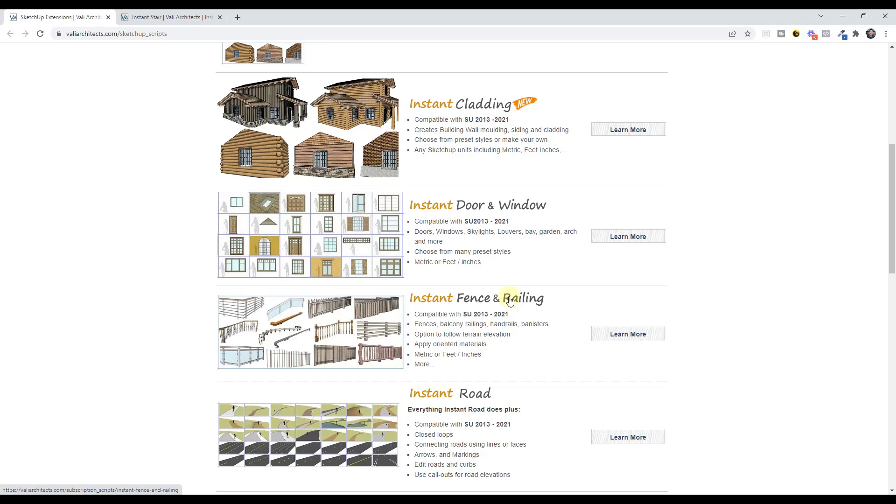
pyautogui.scroll(-5, 507, 294)
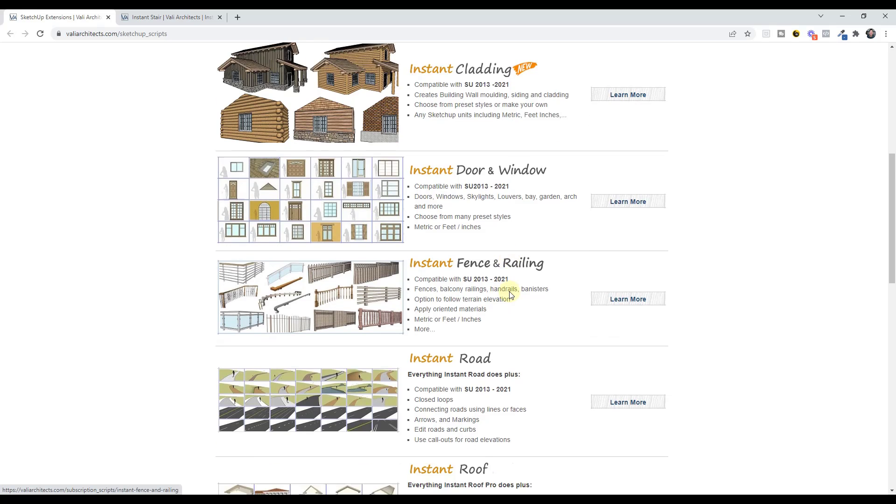
pyautogui.scroll(-2, 497, 327)
pyautogui.scroll(-4, 498, 336)
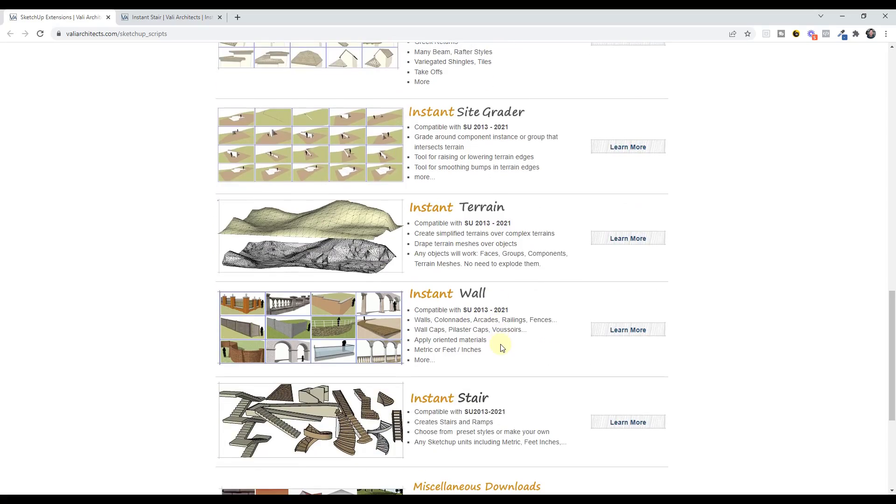
pyautogui.scroll(16, 488, 344)
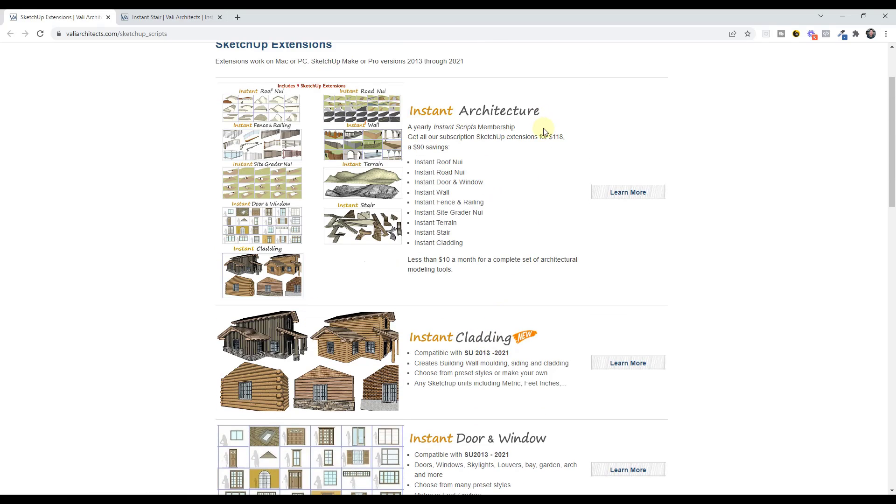
# - Return to the Instant Stair page and preview several of its preset stair styles
pyautogui.click(156, 19)
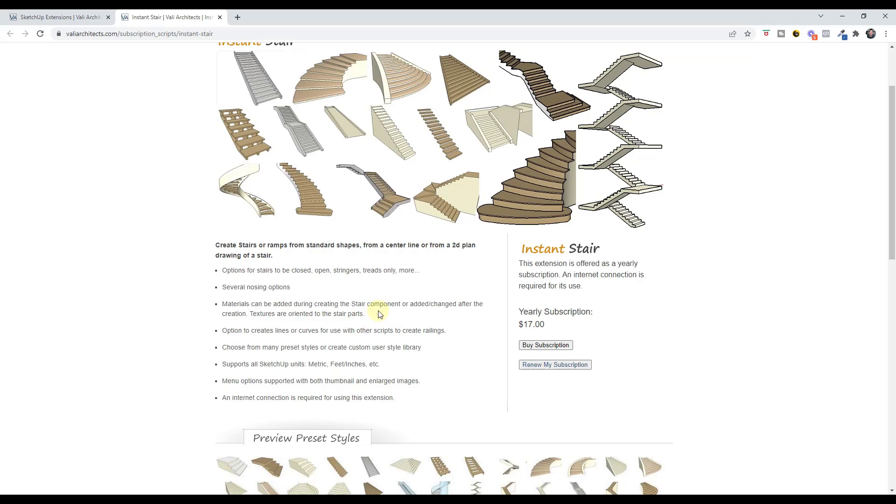
pyautogui.scroll(-3, 415, 276)
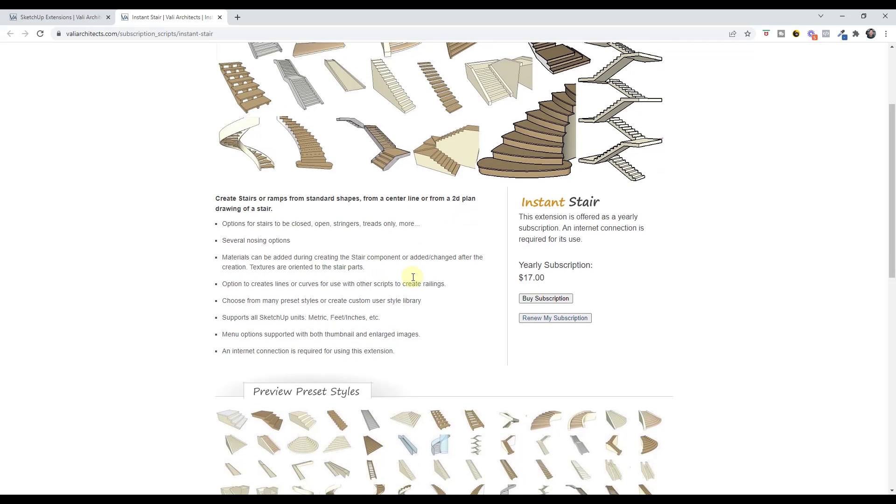
pyautogui.scroll(-3, 418, 218)
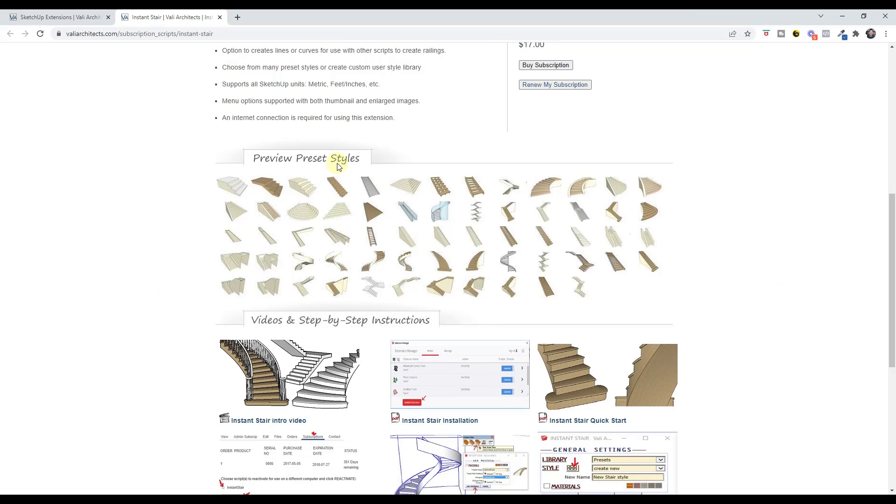
pyautogui.moveTo(330, 186)
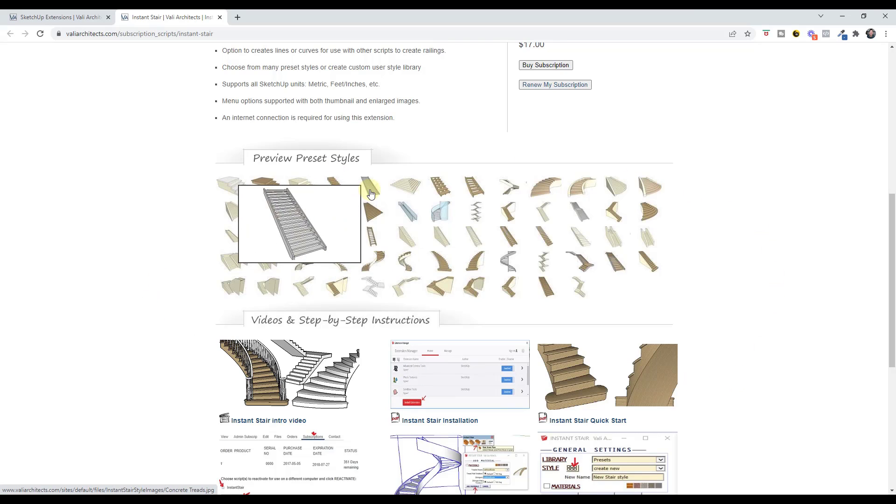
pyautogui.moveTo(481, 187)
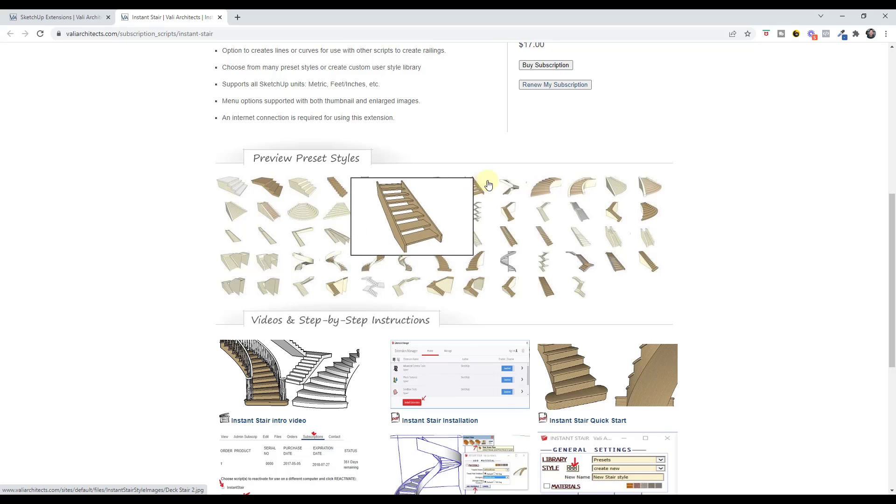
pyautogui.moveTo(581, 191)
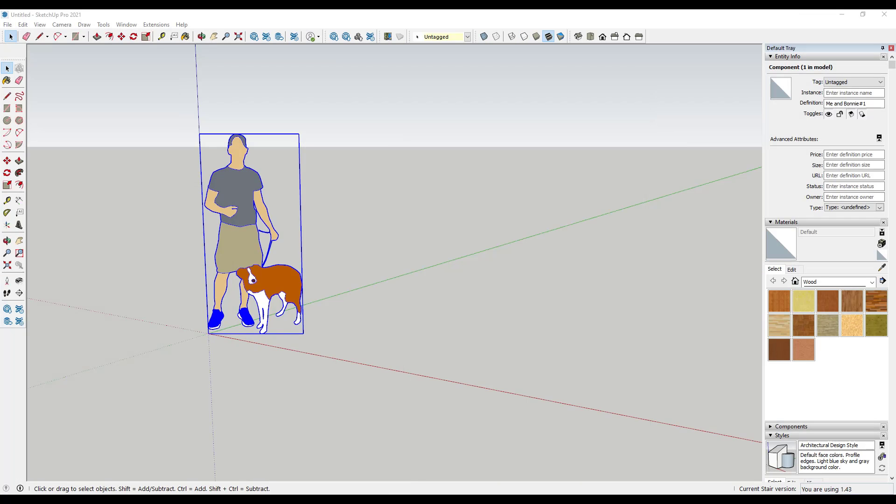
# - Switch to SketchUp, start a new stair with Instant Stair and choose the Deck Stair 1 preset style
pyautogui.click(76, 120)
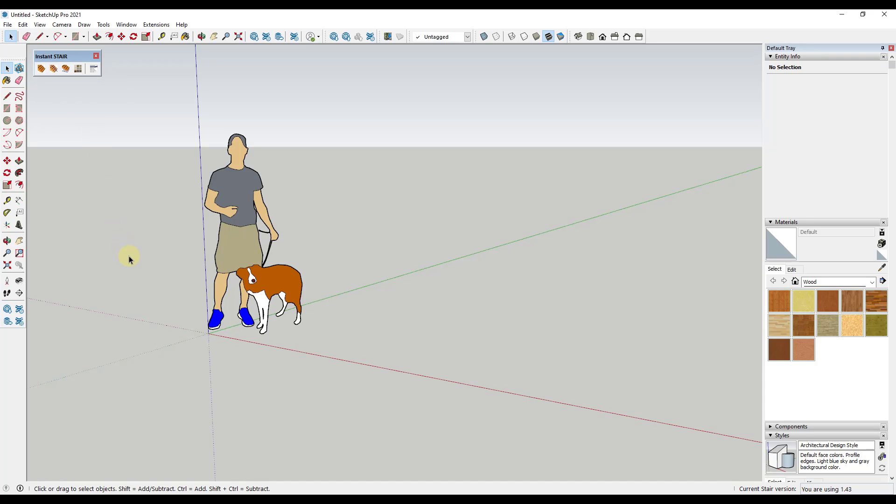
pyautogui.click(41, 69)
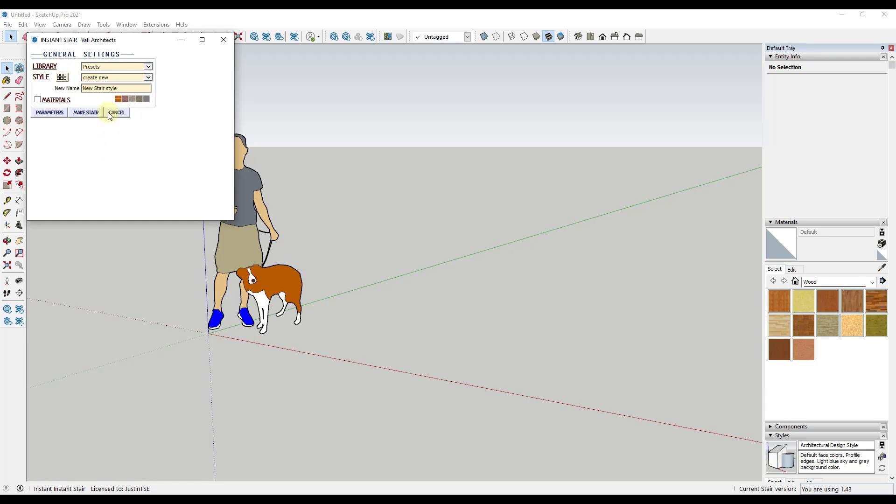
pyautogui.click(62, 78)
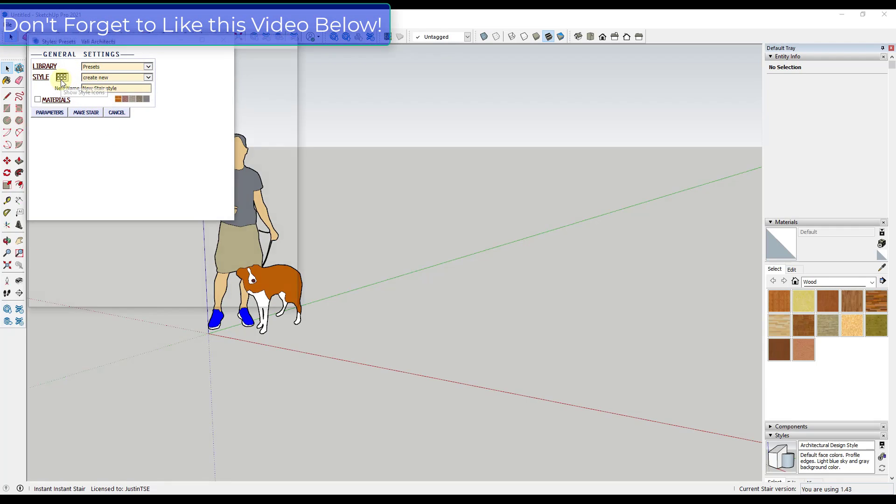
pyautogui.scroll(-3, 270, 232)
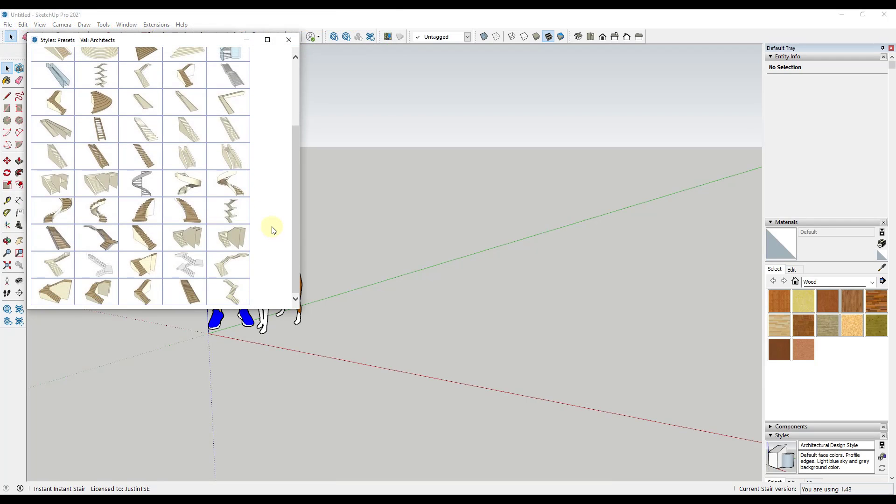
pyautogui.scroll(4, 272, 230)
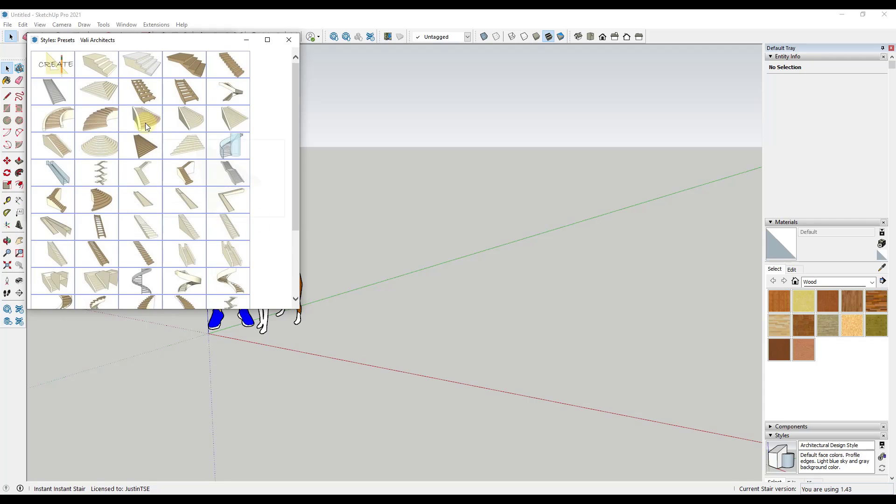
pyautogui.moveTo(141, 88)
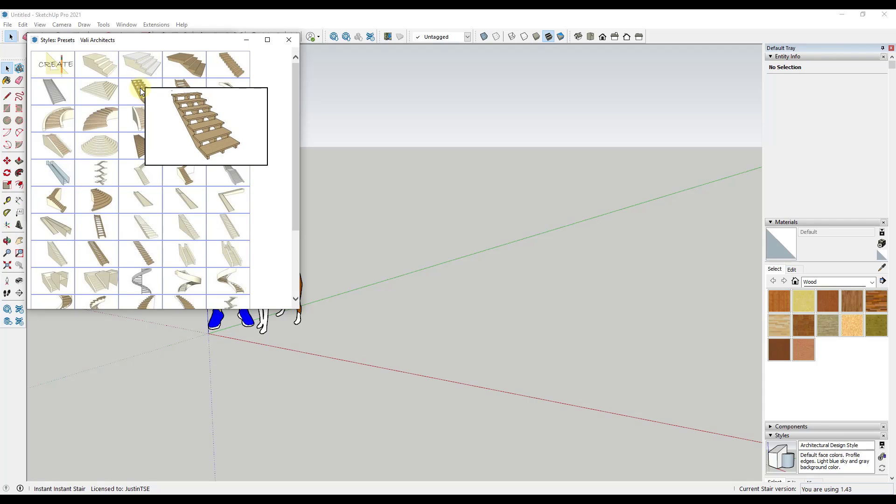
pyautogui.click(289, 41)
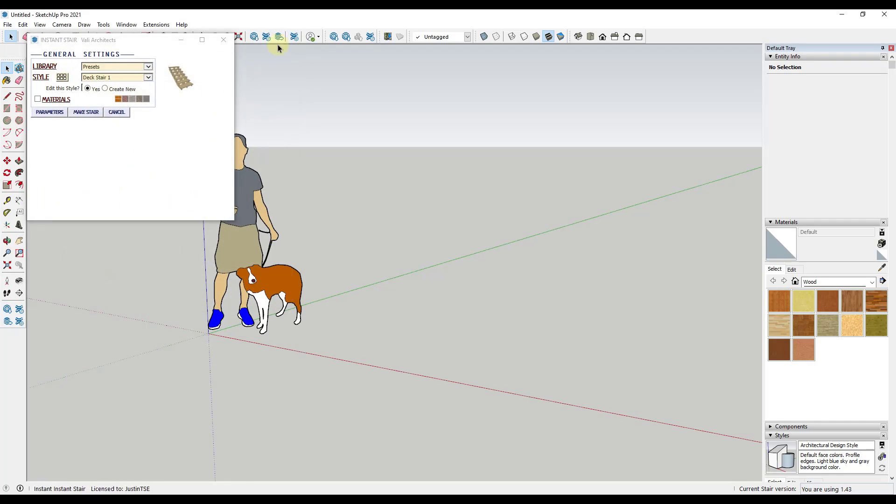
# - Show the Deck Stair 1 style parameters and pick straight as the stair type
pyautogui.click(50, 113)
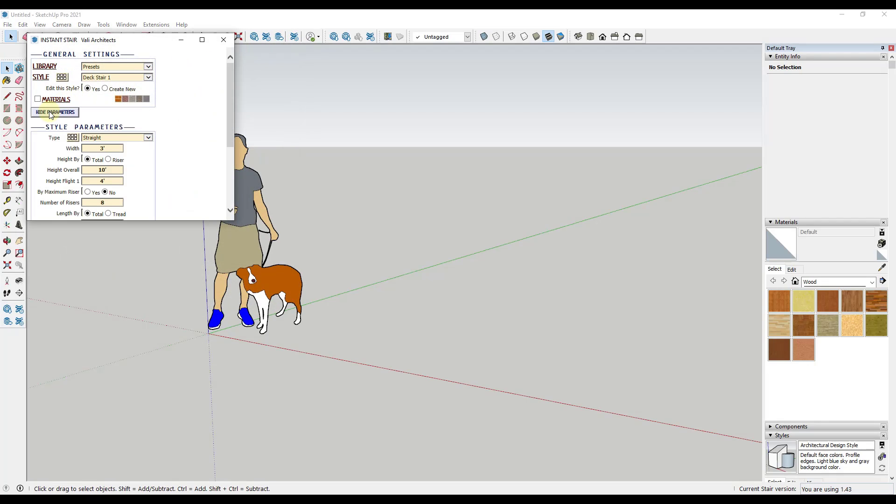
pyautogui.scroll(-2, 58, 117)
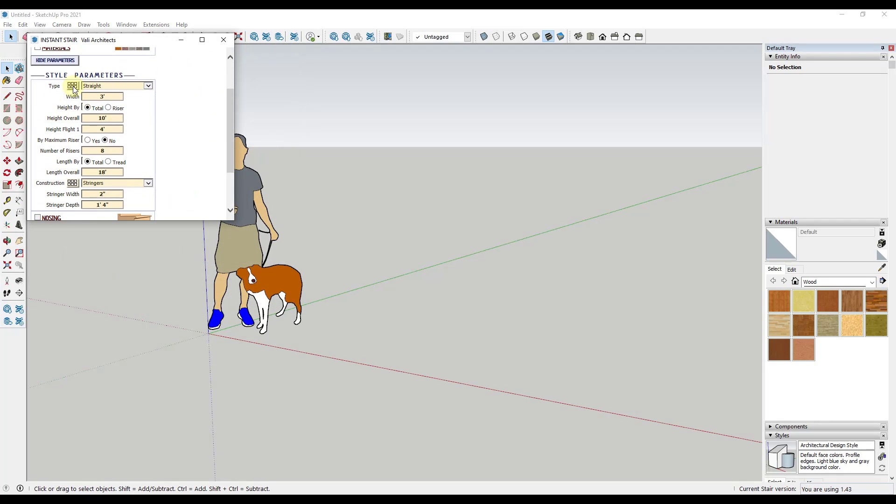
pyautogui.click(72, 86)
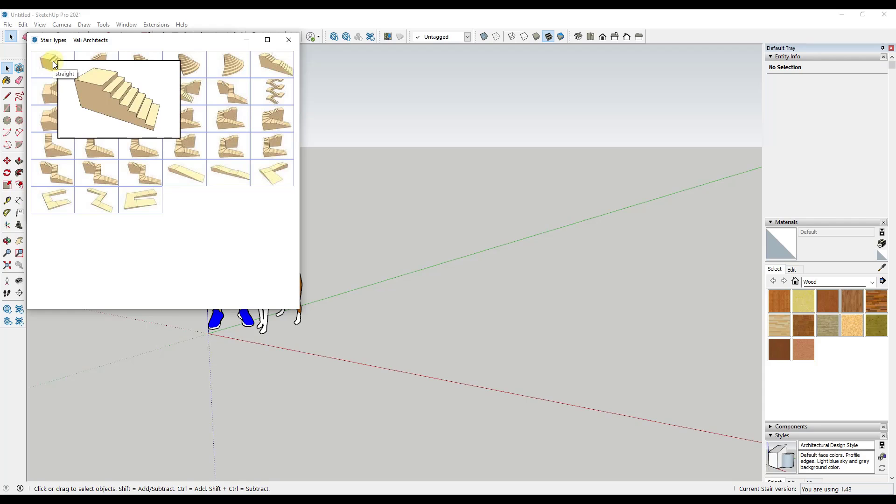
pyautogui.moveTo(97, 88)
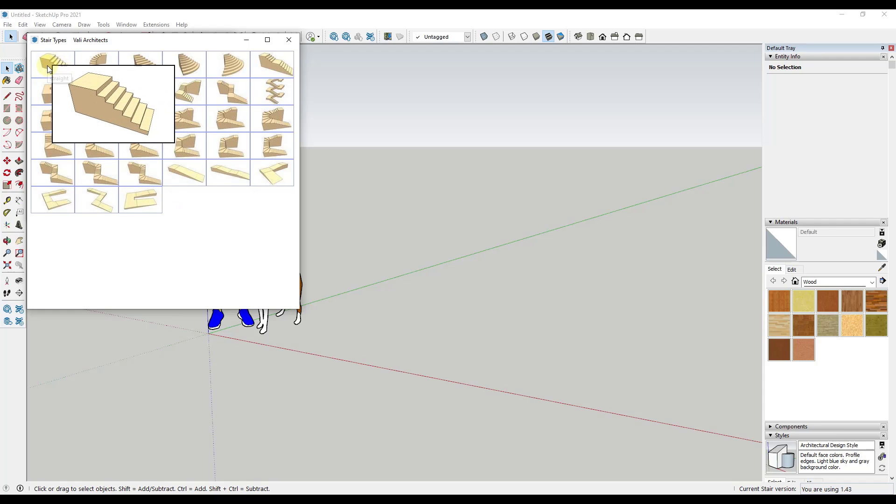
pyautogui.click(287, 45)
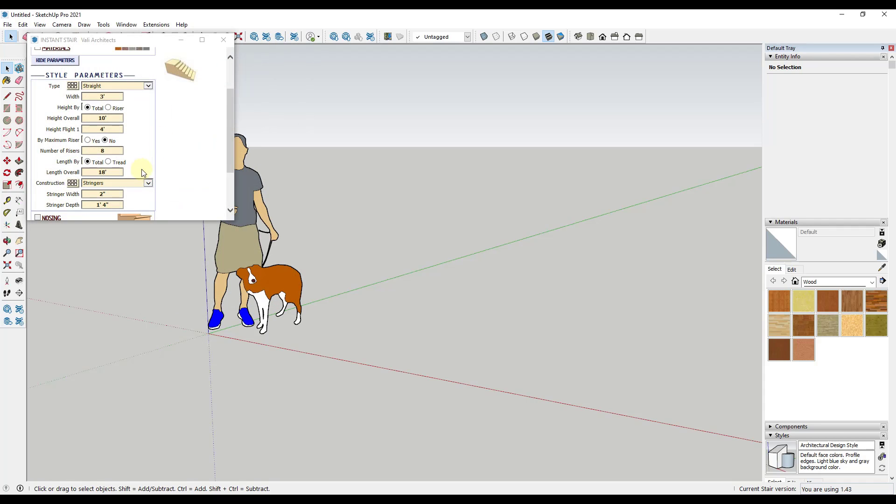
# - Examine the stair's width, height, riser, length, stringer, nosing, curtail and railing line parameters
pyautogui.scroll(-1, 173, 149)
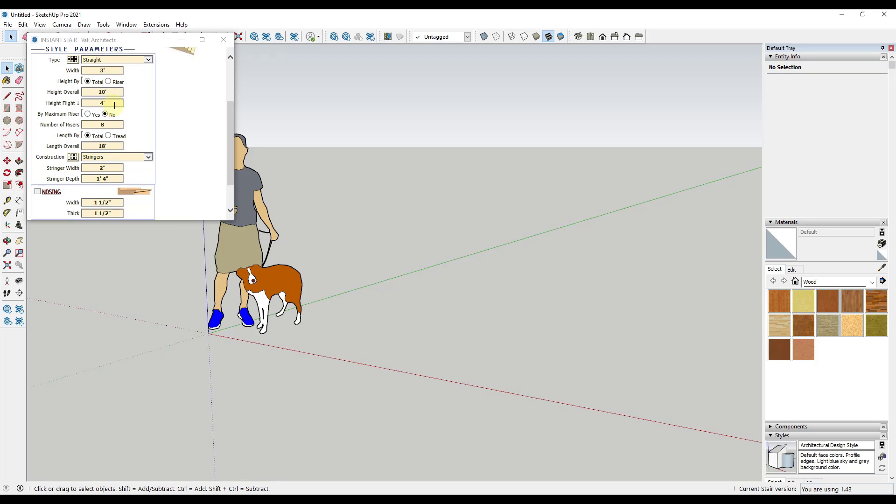
pyautogui.scroll(1, 117, 99)
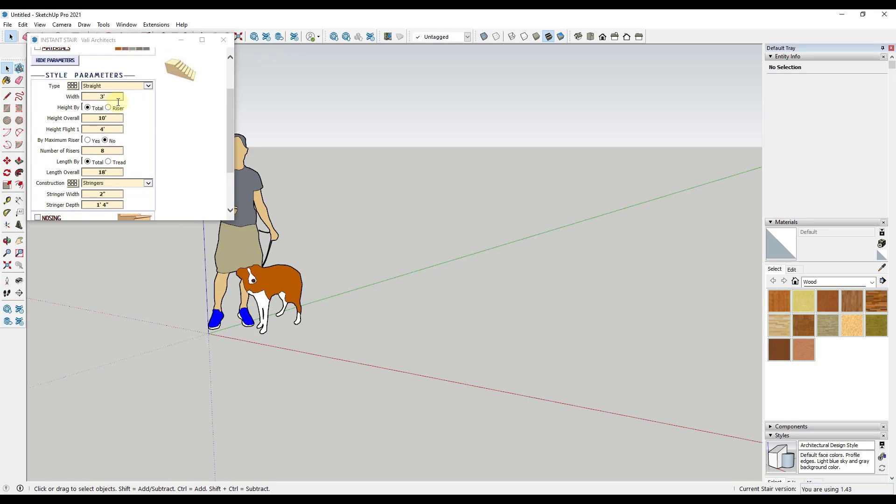
pyautogui.scroll(-3, 132, 123)
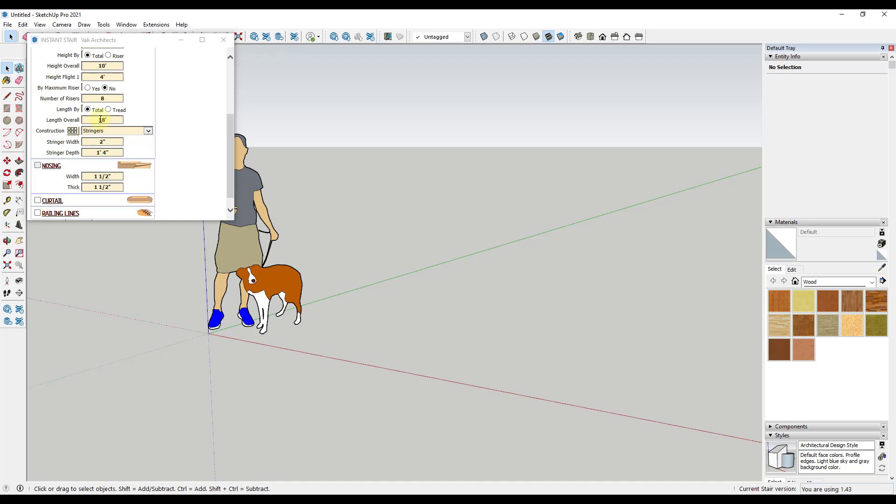
pyautogui.scroll(-1, 129, 136)
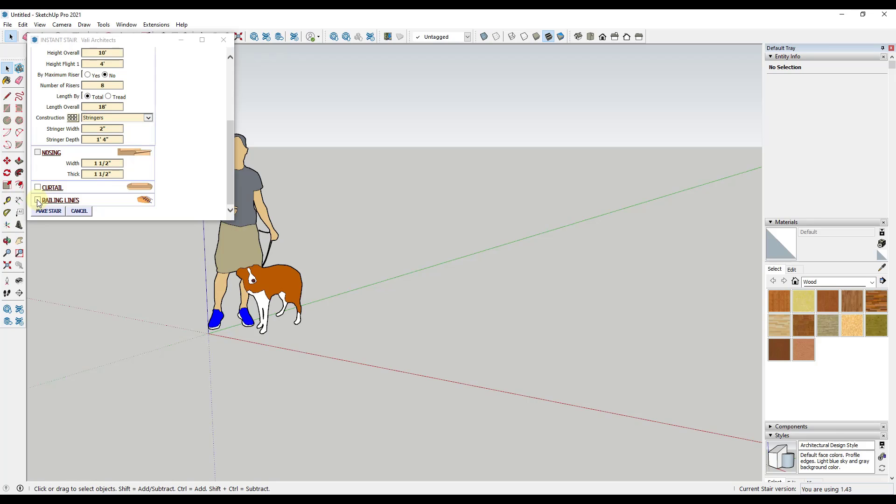
pyautogui.scroll(4, 184, 146)
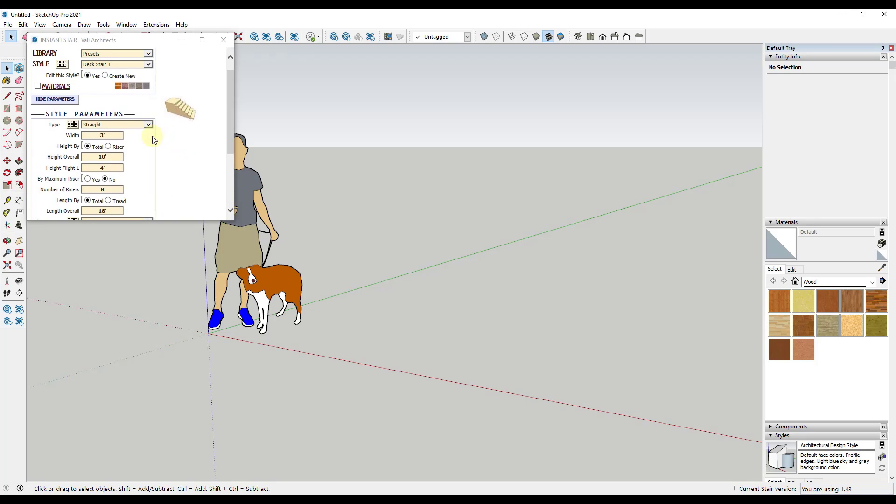
# - Generate the Deck Stair 1 stair and place it on the ground beside the scale figure
pyautogui.scroll(-4, 161, 144)
pyautogui.click(44, 214)
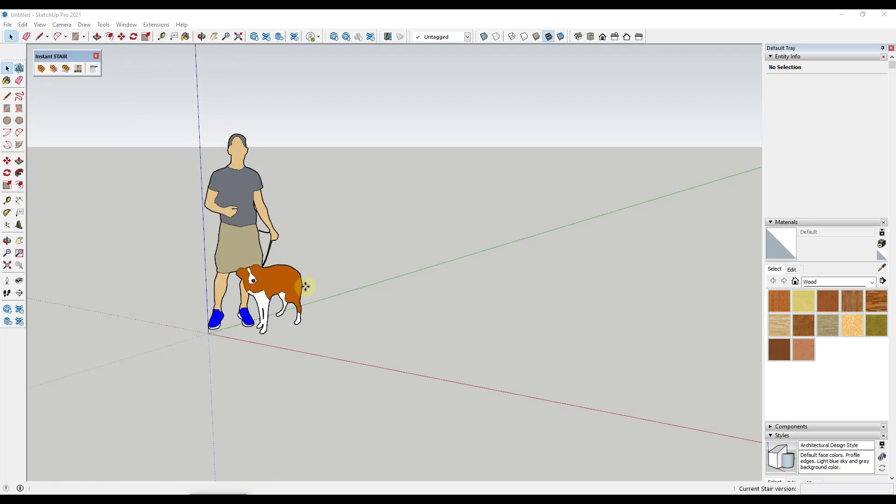
pyautogui.click(370, 359)
pyautogui.moveTo(370, 360); pyautogui.dragTo(436, 279, button='middle')
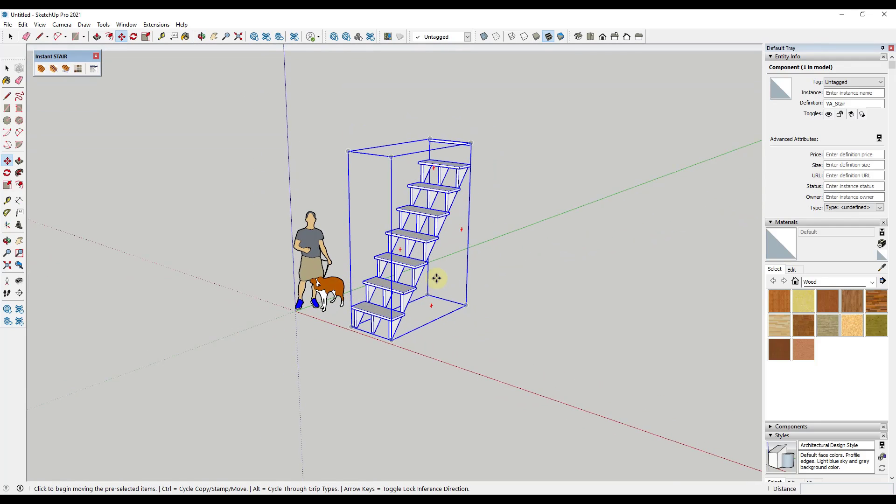
# - Start another Deck Stair 1 stair and set its overall height to 4'
pyautogui.scroll(-2, 419, 234)
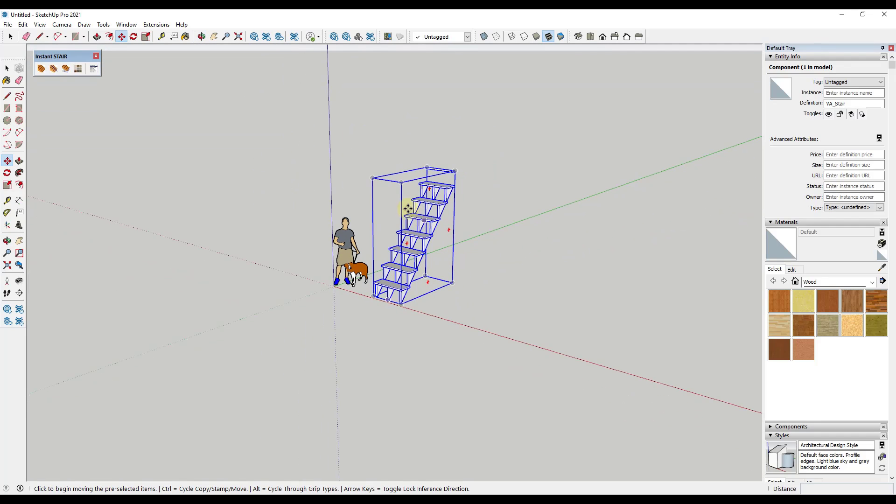
pyautogui.click(41, 69)
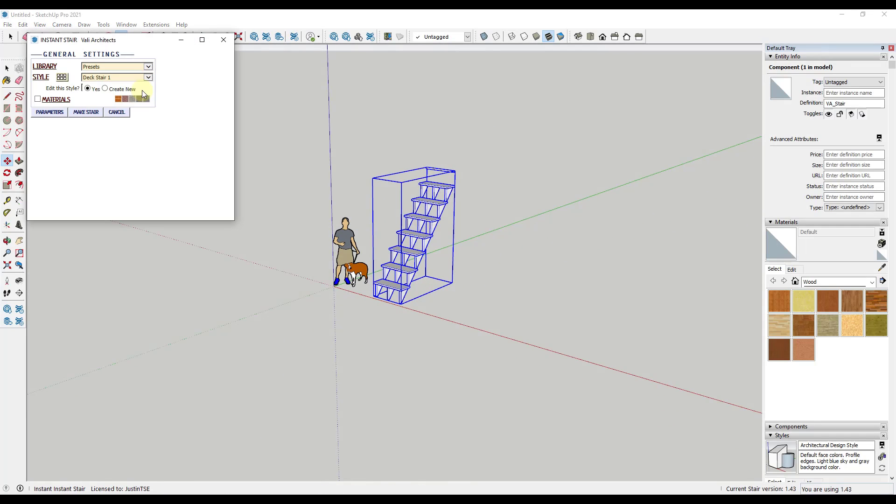
pyautogui.click(50, 113)
pyautogui.scroll(-2, 143, 152)
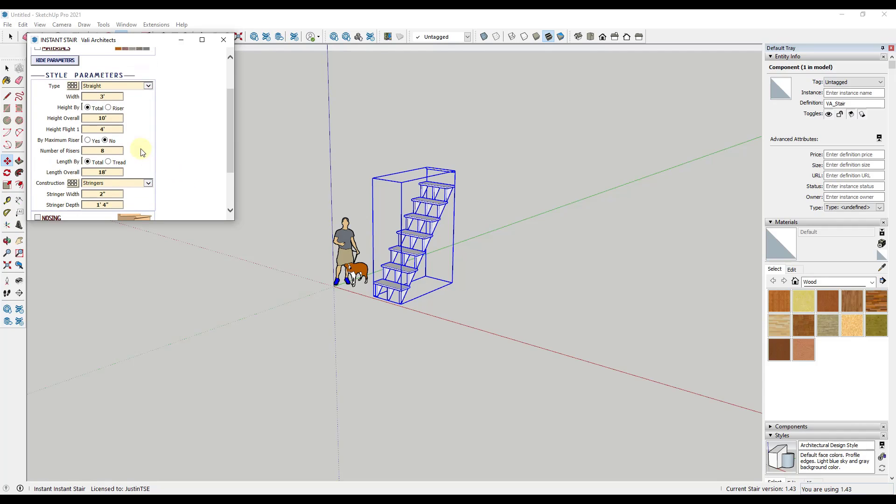
pyautogui.click(115, 118)
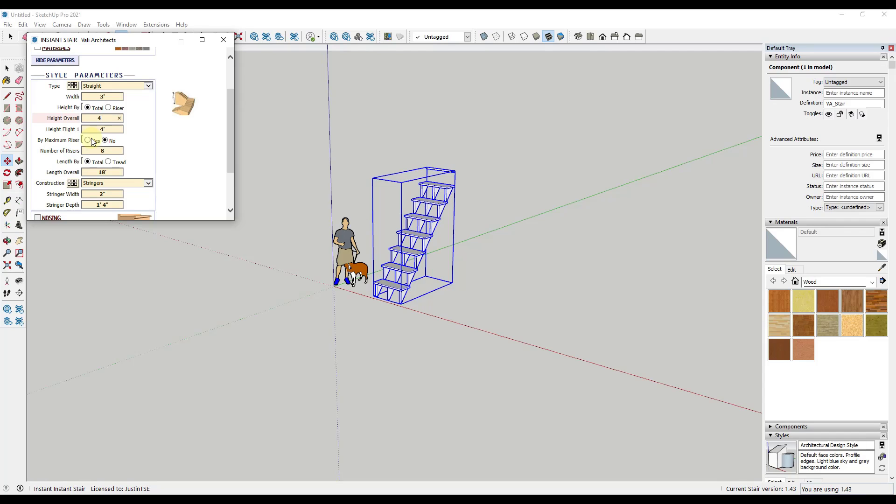
pyautogui.scroll(-3, 182, 154)
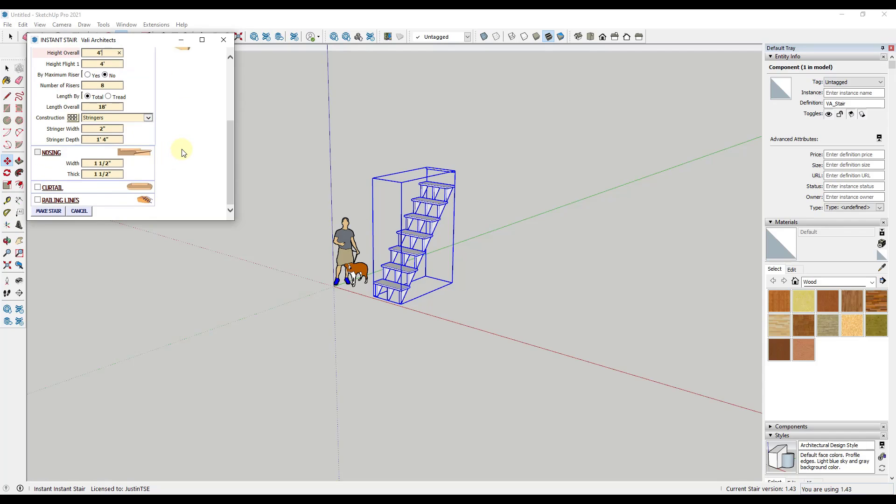
# - Generate the 4' high deck stair and place it on the red axis beside the taller stair
pyautogui.click(70, 202)
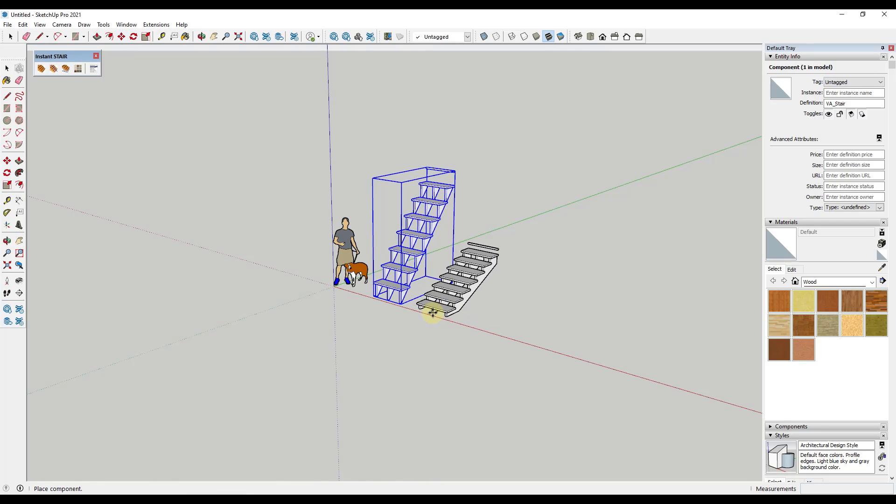
pyautogui.click(427, 311)
pyautogui.scroll(5, 482, 286)
pyautogui.moveTo(482, 286); pyautogui.dragTo(226, 310, button='middle')
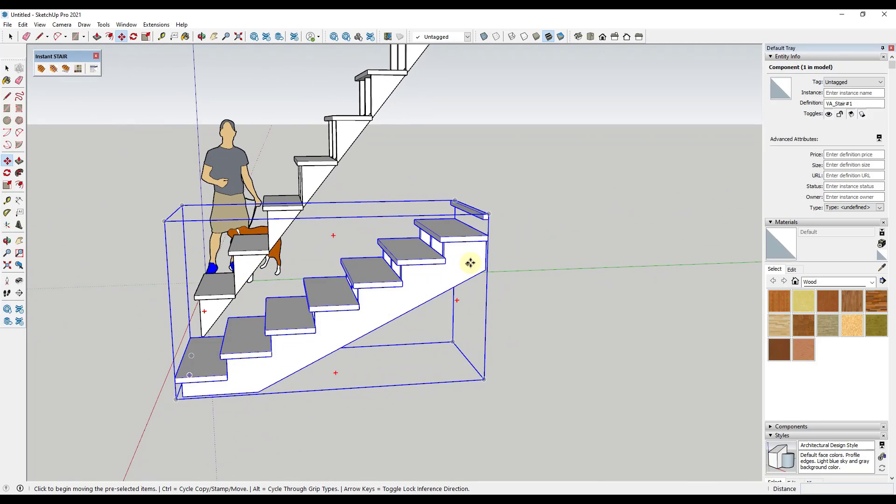
pyautogui.moveTo(392, 280); pyautogui.dragTo(355, 222, button='middle')
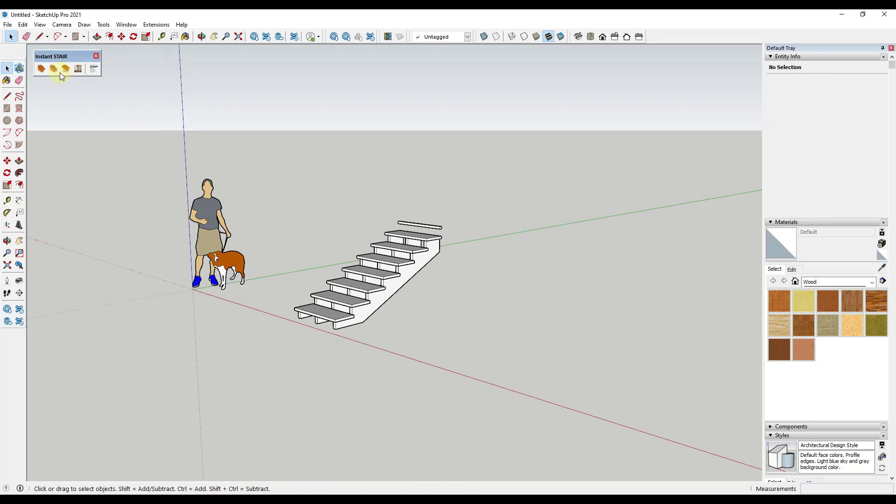
# - Start a new stair and choose the Triple style from the preset thumbnails
pyautogui.click(61, 74)
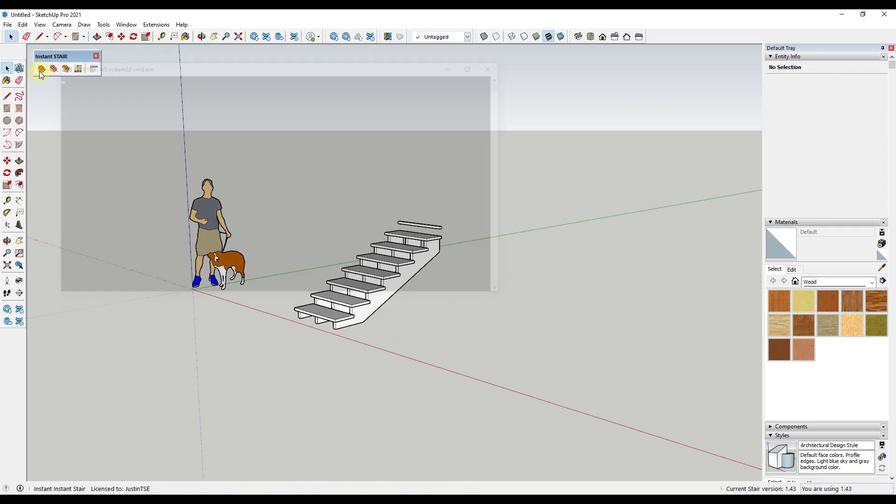
pyautogui.click(60, 77)
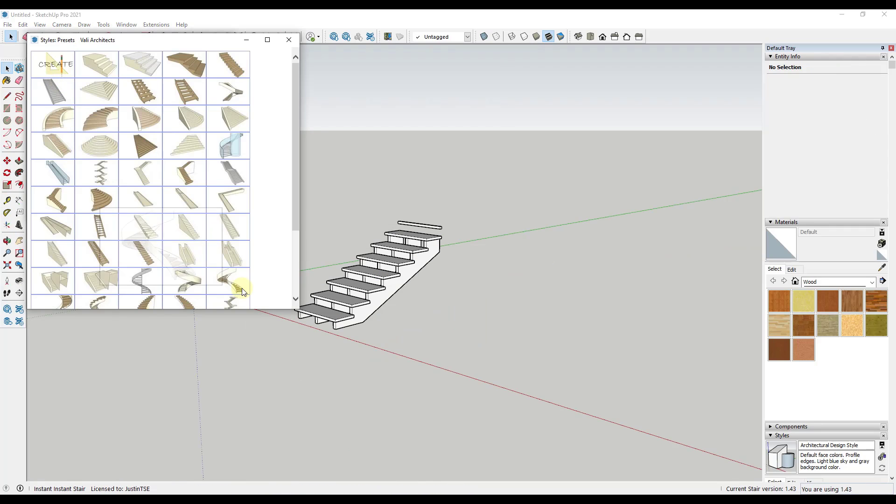
pyautogui.scroll(-3, 273, 238)
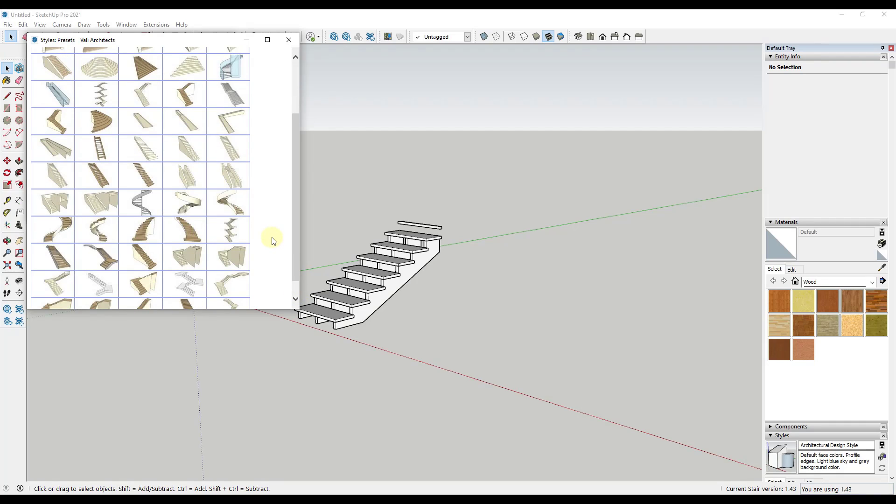
pyautogui.scroll(-1, 272, 238)
pyautogui.moveTo(183, 263)
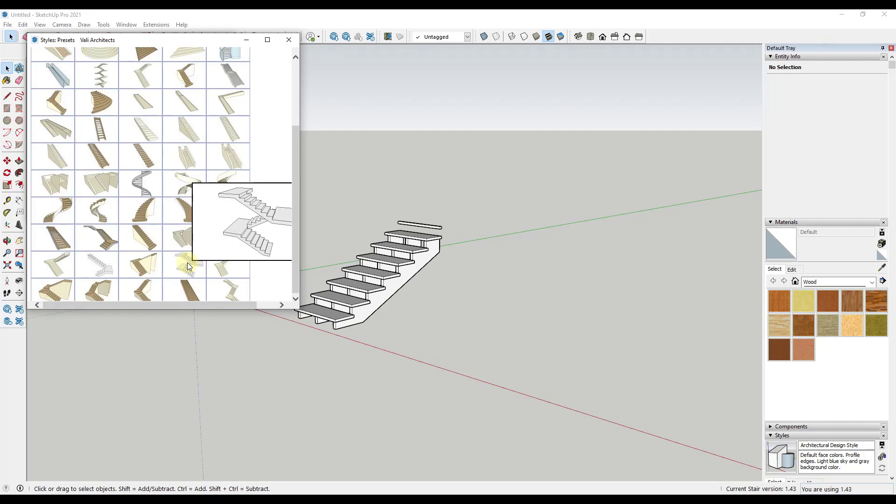
pyautogui.click(288, 39)
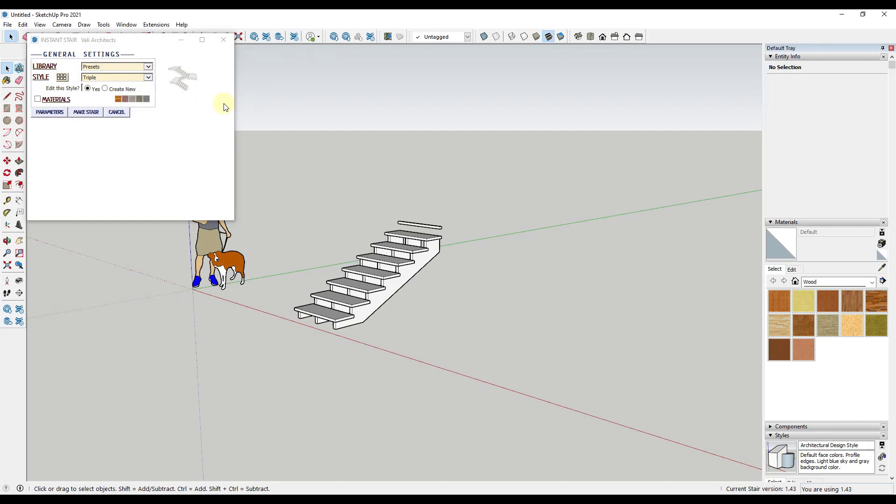
# - Show the Triple style parameters, keep the Switchback to Mid stair type and set the hand to left
pyautogui.click(54, 112)
pyautogui.scroll(-3, 186, 132)
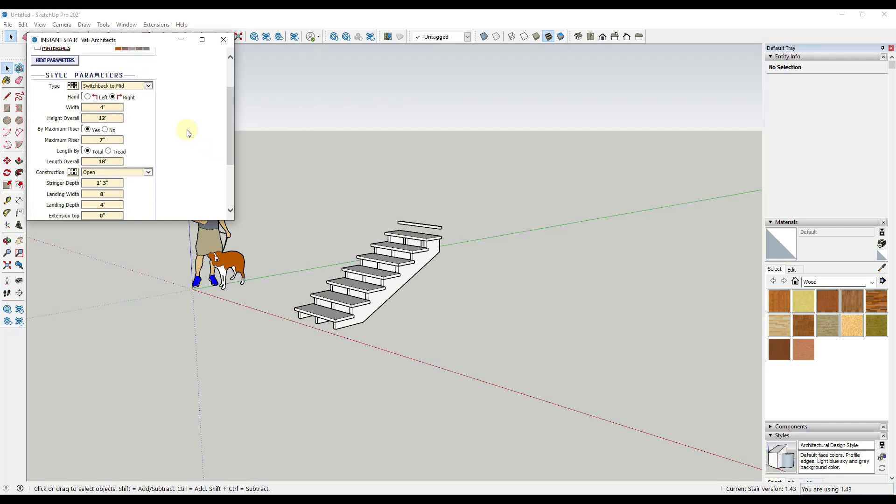
pyautogui.click(70, 85)
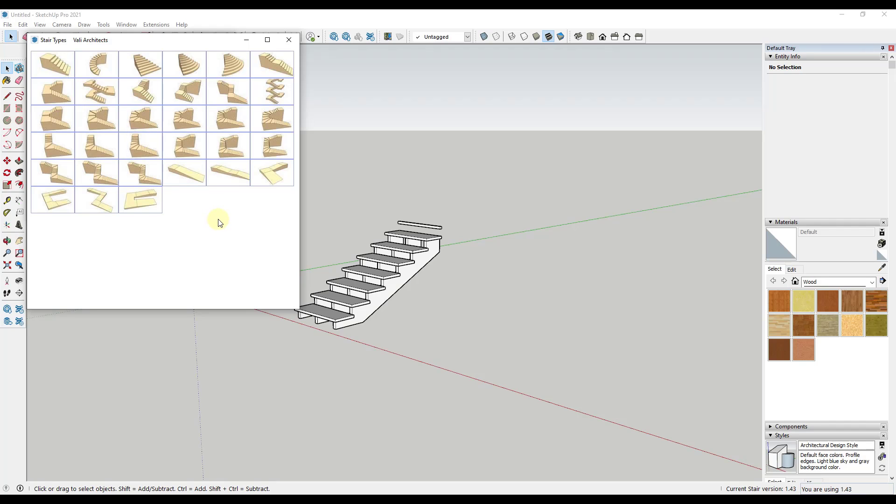
pyautogui.click(293, 40)
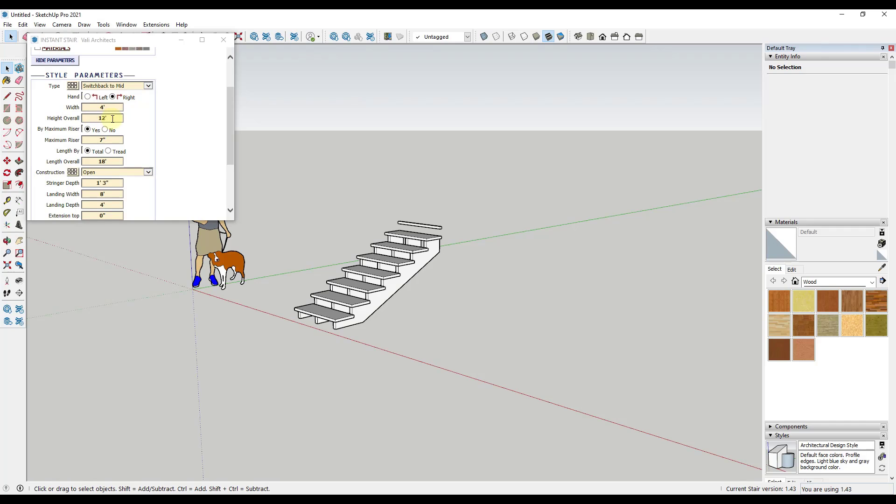
pyautogui.click(87, 97)
pyautogui.click(113, 97)
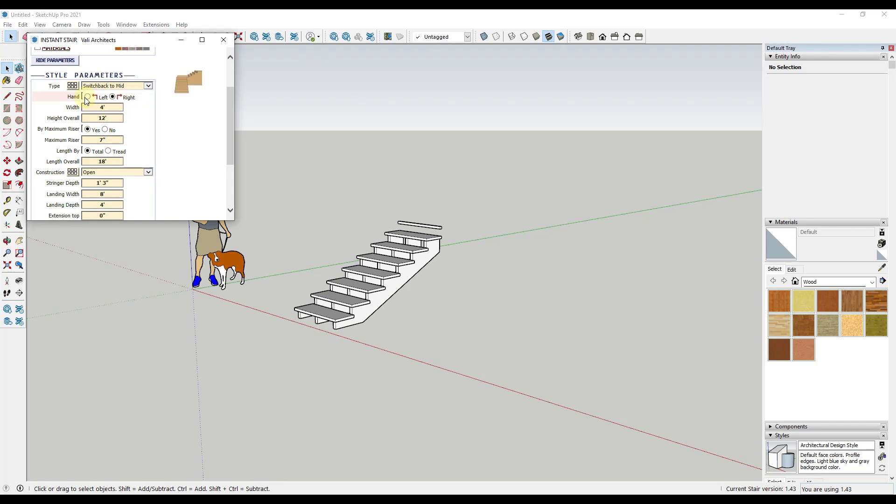
pyautogui.click(87, 97)
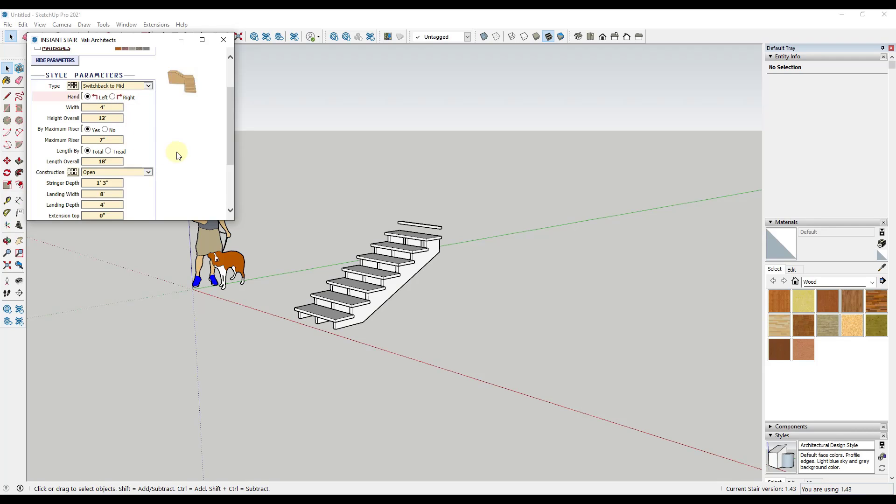
# - Generate the left-hand Triple switchback stair and place it on the ground beyond the deck stair
pyautogui.scroll(-3, 177, 155)
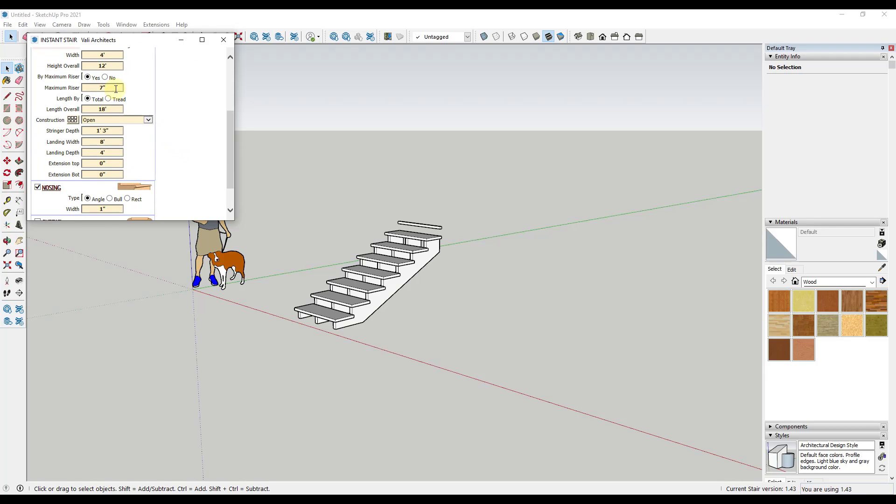
pyautogui.scroll(-2, 168, 110)
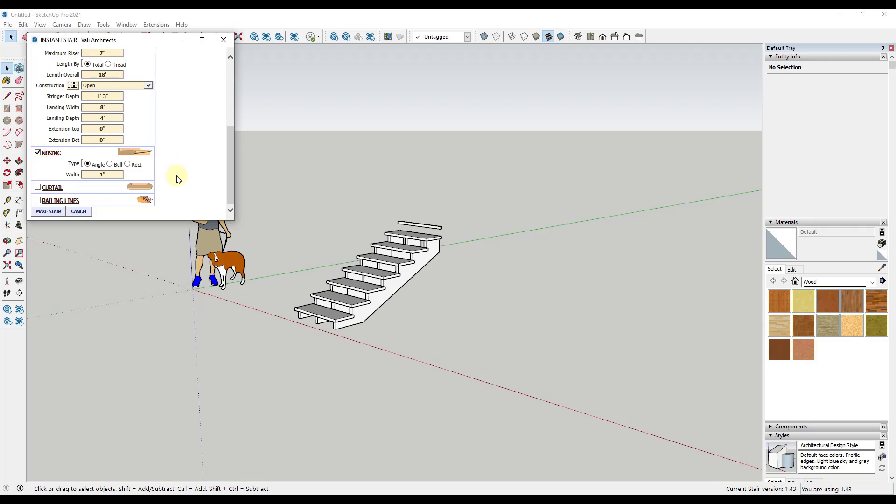
pyautogui.scroll(3, 163, 123)
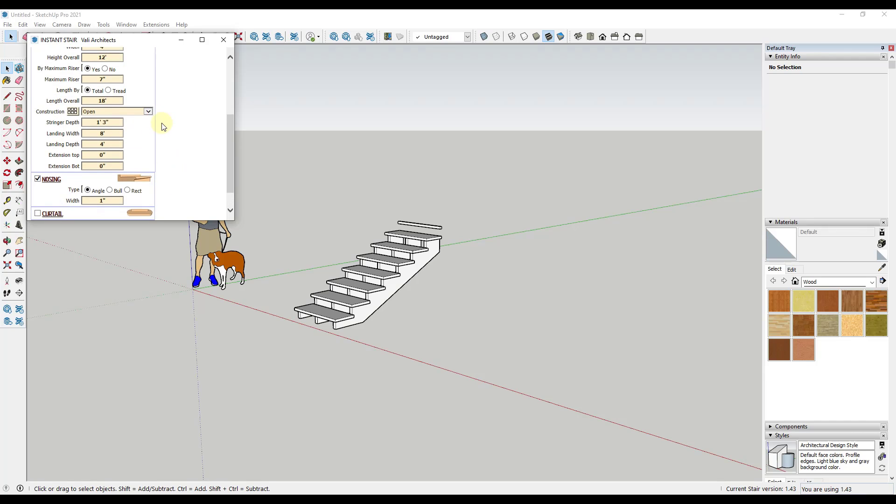
pyautogui.scroll(-3, 160, 156)
pyautogui.click(43, 212)
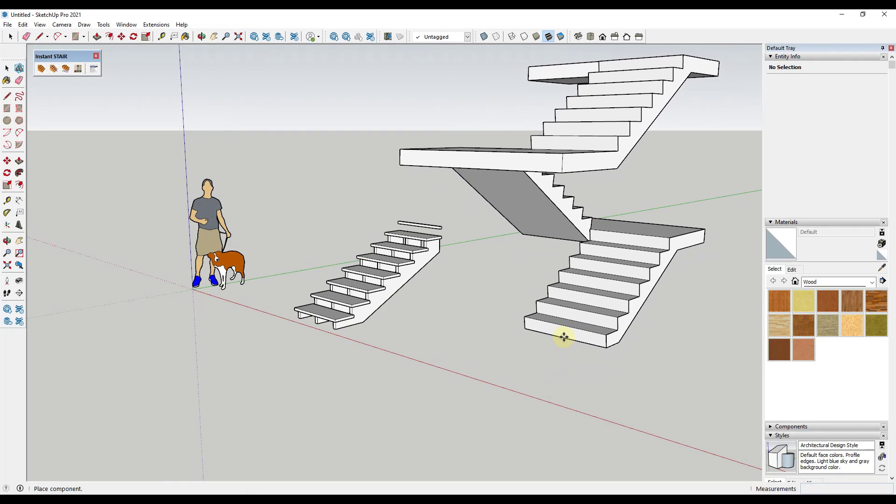
pyautogui.click(562, 336)
pyautogui.scroll(-3, 524, 310)
pyautogui.moveTo(524, 310); pyautogui.dragTo(575, 282, button='middle')
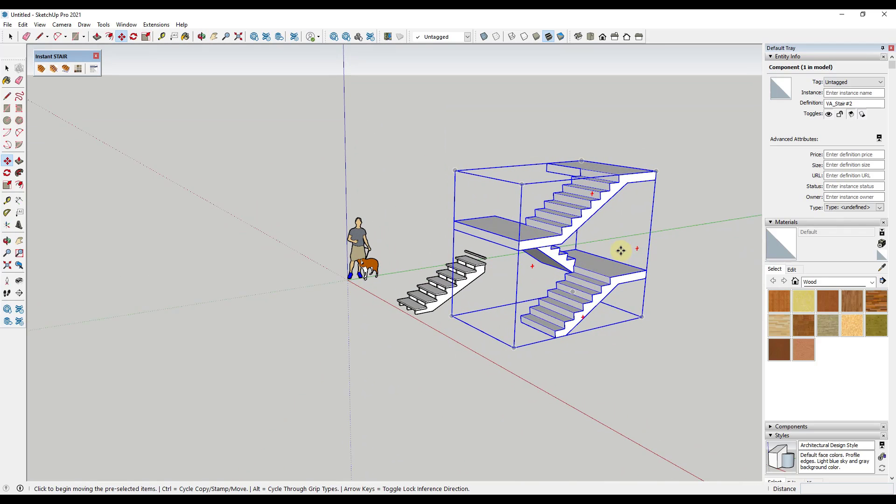
pyautogui.scroll(-3, 458, 236)
pyautogui.moveTo(458, 236); pyautogui.dragTo(618, 252, button='middle')
# - Start another Triple stair with railing lines enabled, using -1" right and left offsets, and generate it
pyautogui.click(41, 68)
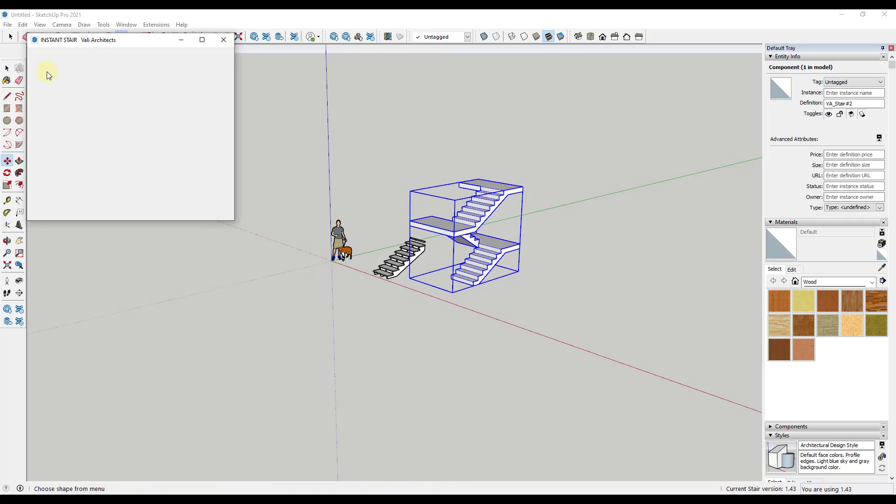
pyautogui.click(50, 112)
pyautogui.scroll(-2, 137, 177)
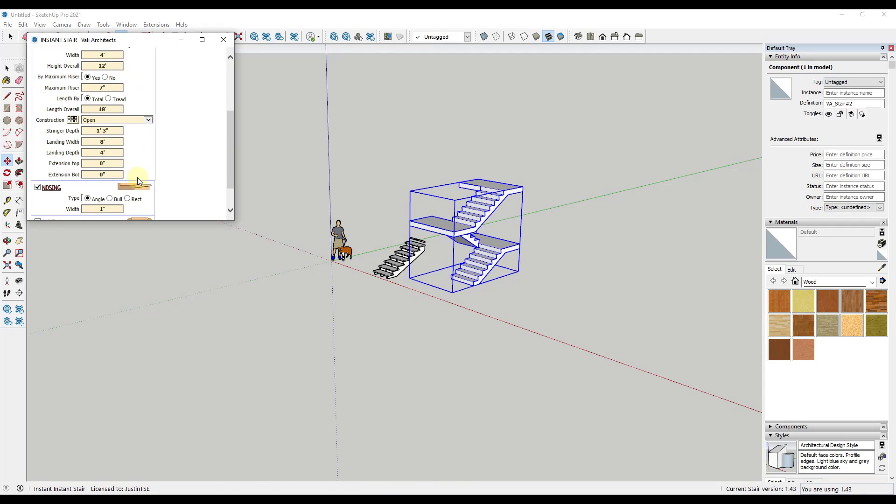
pyautogui.click(38, 200)
pyautogui.scroll(-2, 140, 171)
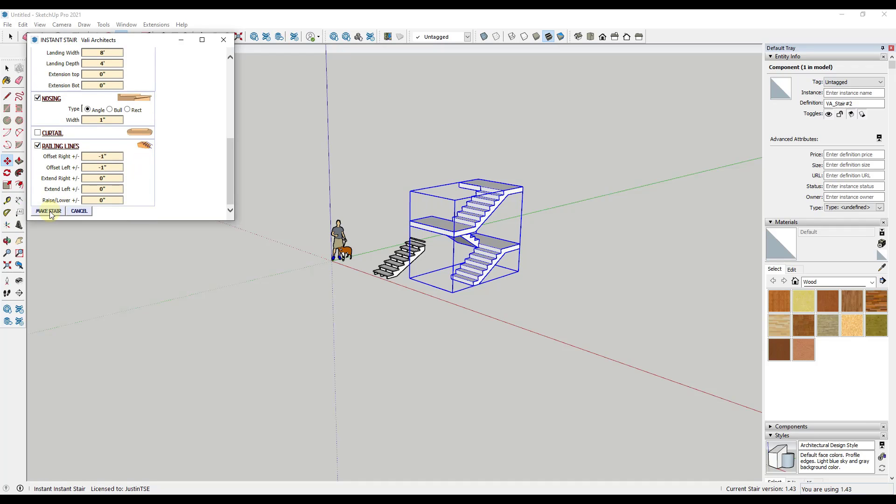
pyautogui.click(49, 211)
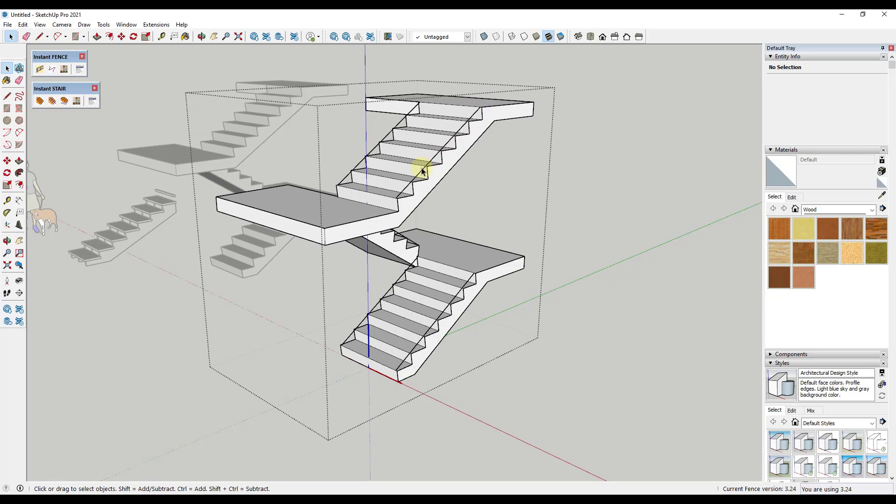
# - Generate an Aluminum Balcony Rail 2 metal railing with Instant Fence along the far-side railing line of the stair's upper flight
pyautogui.click(386, 137)
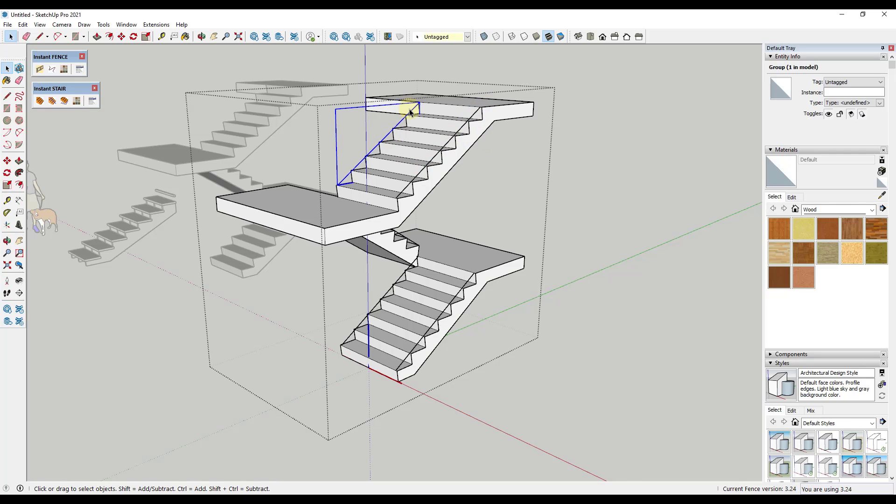
pyautogui.click(40, 70)
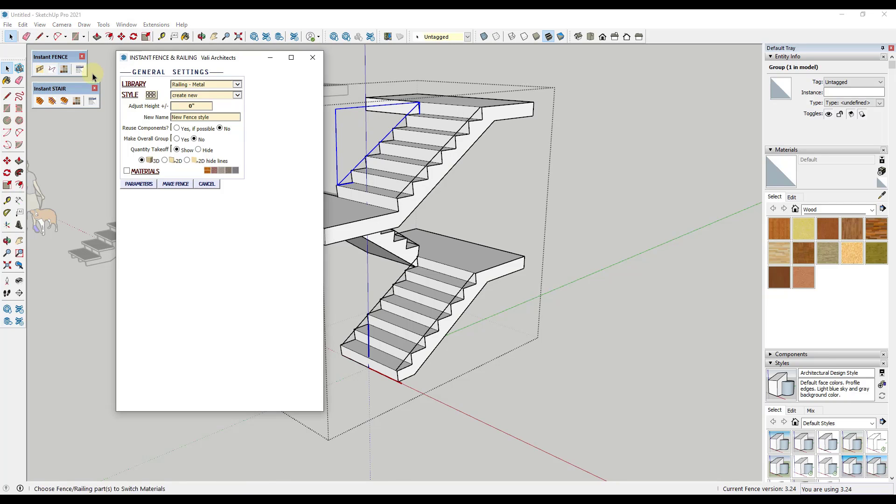
pyautogui.click(150, 95)
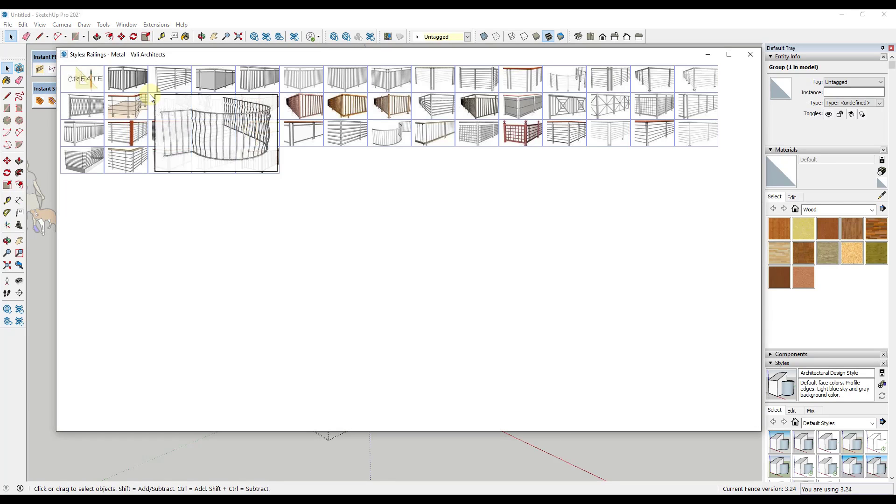
pyautogui.click(566, 80)
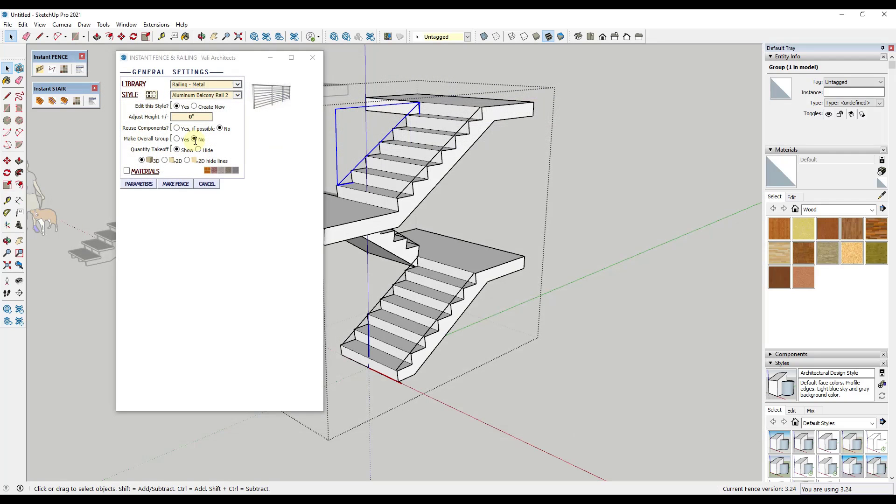
pyautogui.click(171, 186)
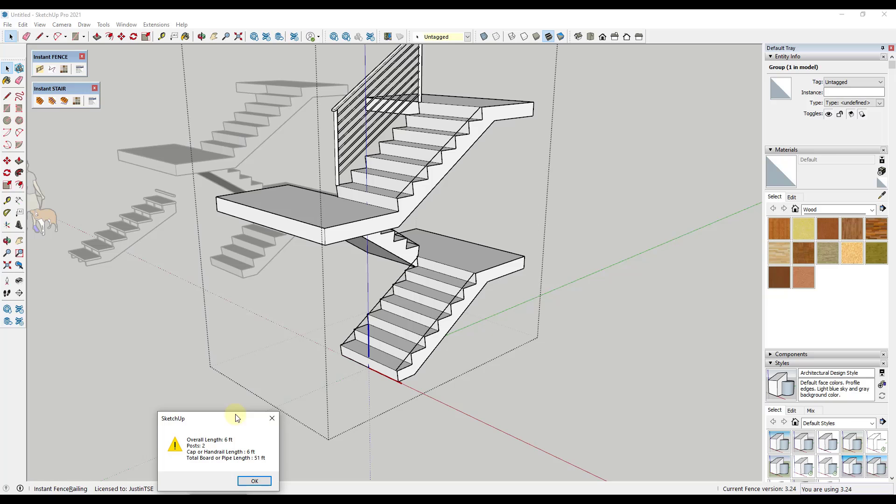
pyautogui.click(254, 481)
# - Generate an Aluminum Balcony Rail 2 metal railing along the near-side railing line of the stair's upper flight
pyautogui.scroll(2, 434, 136)
pyautogui.click(439, 177)
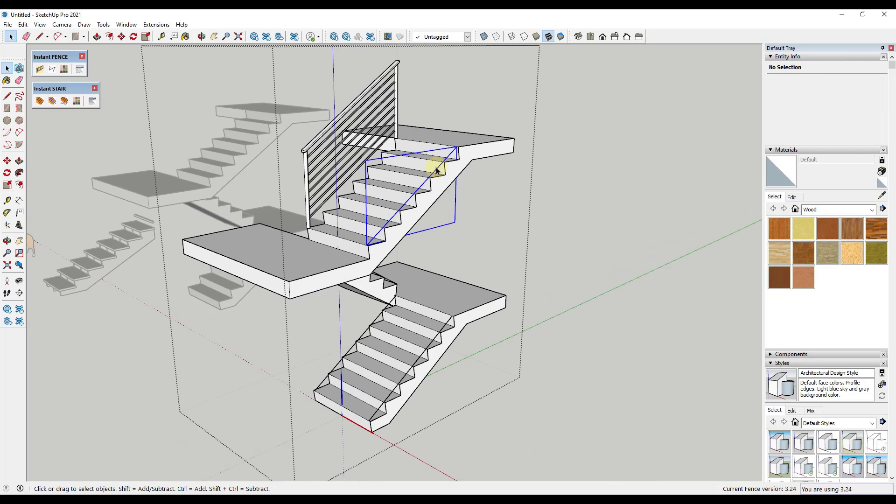
pyautogui.click(40, 69)
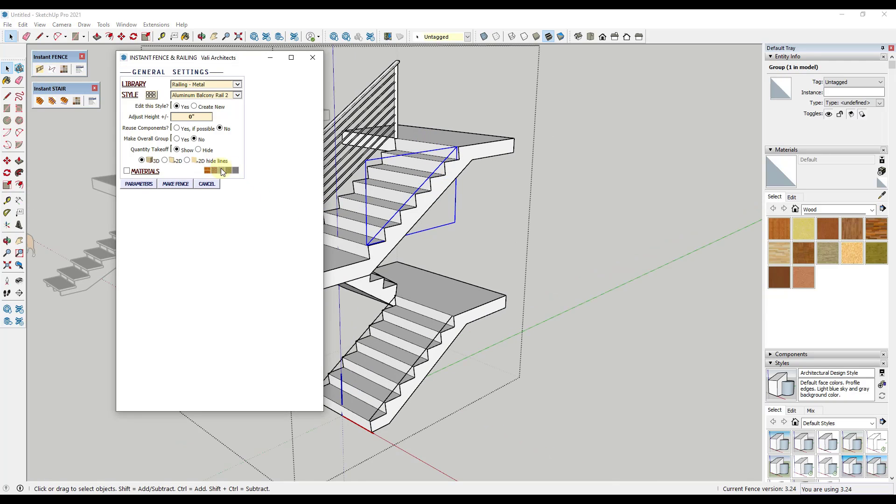
pyautogui.click(174, 185)
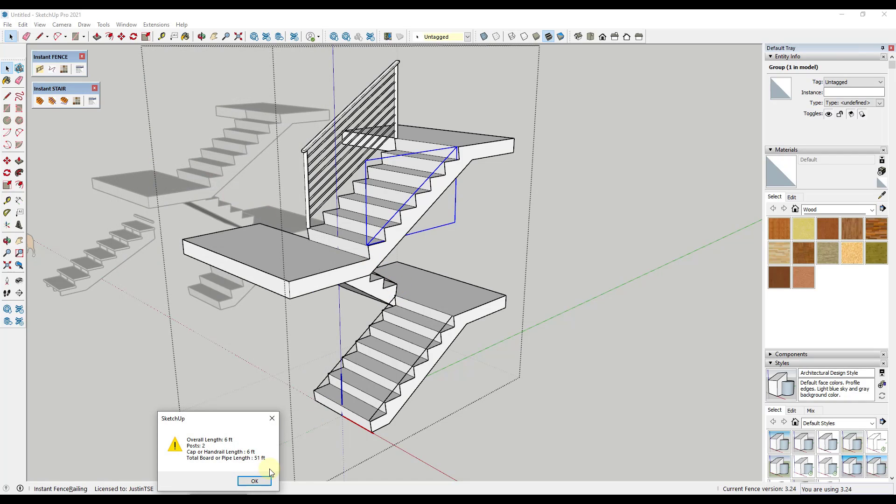
pyautogui.click(254, 480)
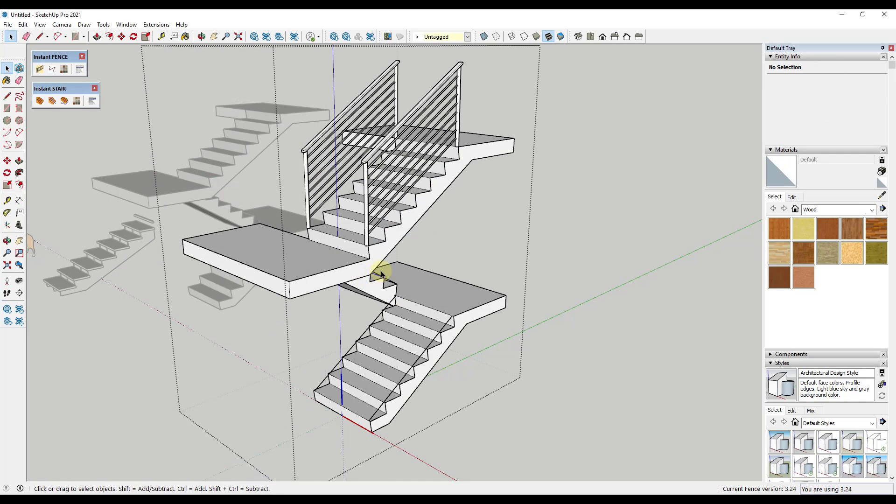
# - Start a stair from the flat ground line at the first box, picking its UP direction from the line to the box's top edge
pyautogui.moveTo(380, 273); pyautogui.dragTo(185, 274, button='middle')
pyautogui.click(250, 246)
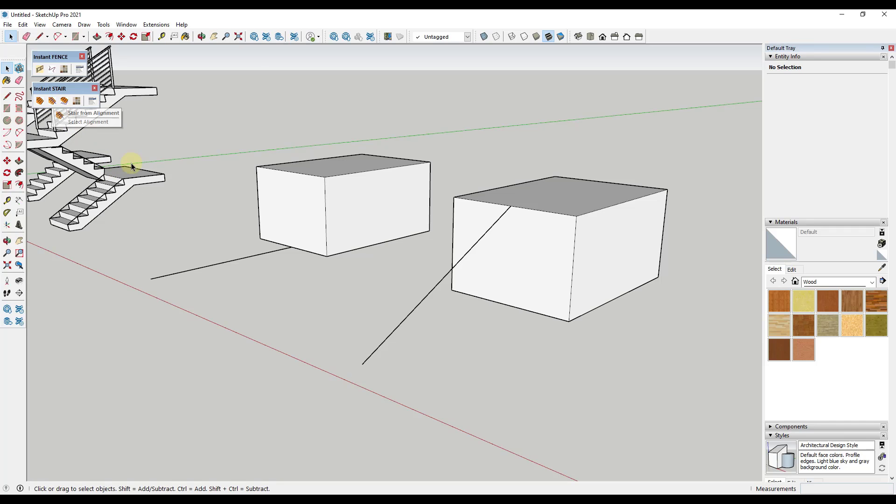
pyautogui.moveTo(252, 263); pyautogui.dragTo(320, 304, button='middle')
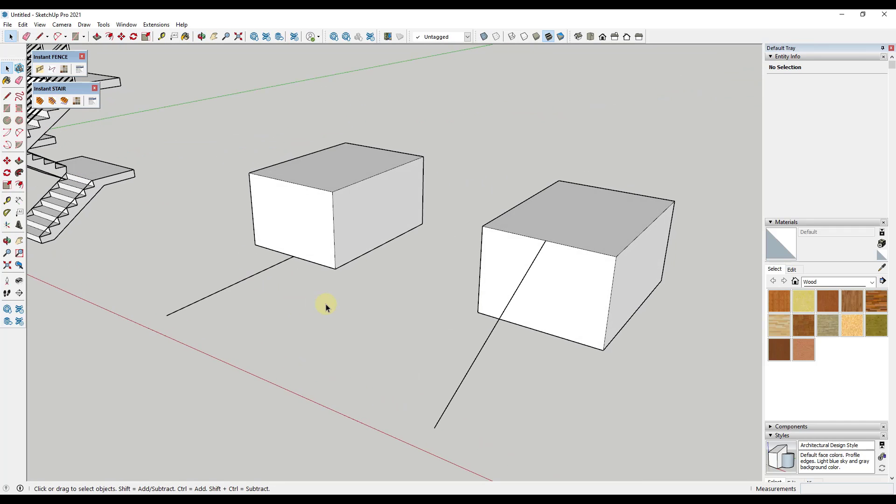
pyautogui.click(54, 102)
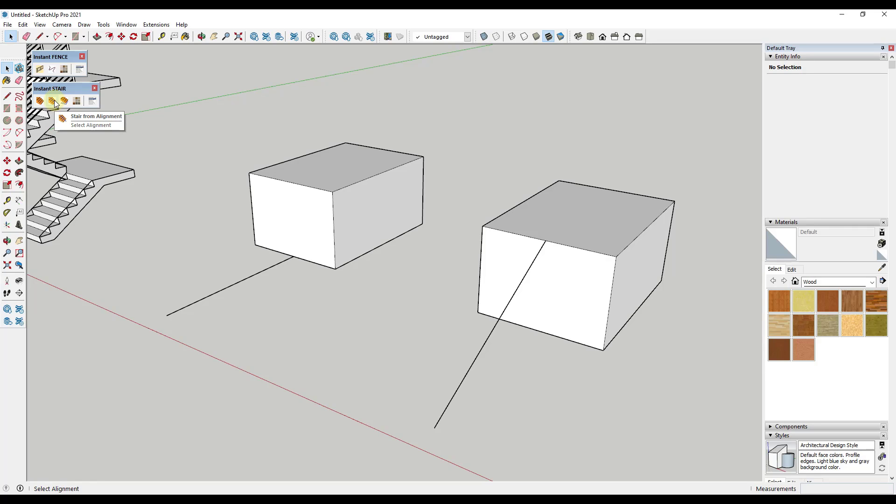
pyautogui.click(254, 275)
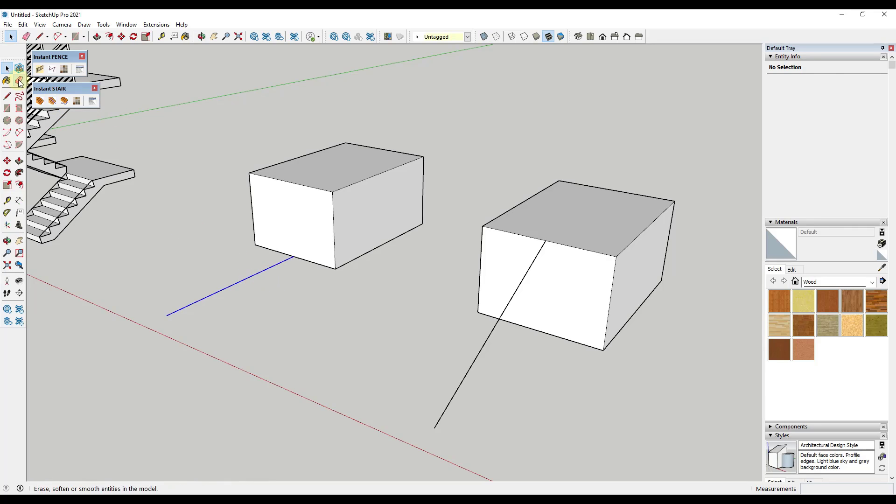
pyautogui.click(53, 102)
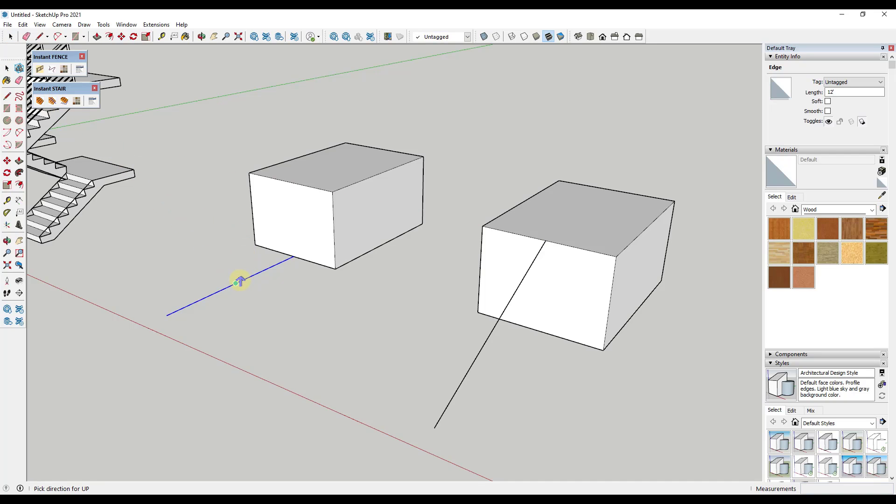
pyautogui.click(237, 282)
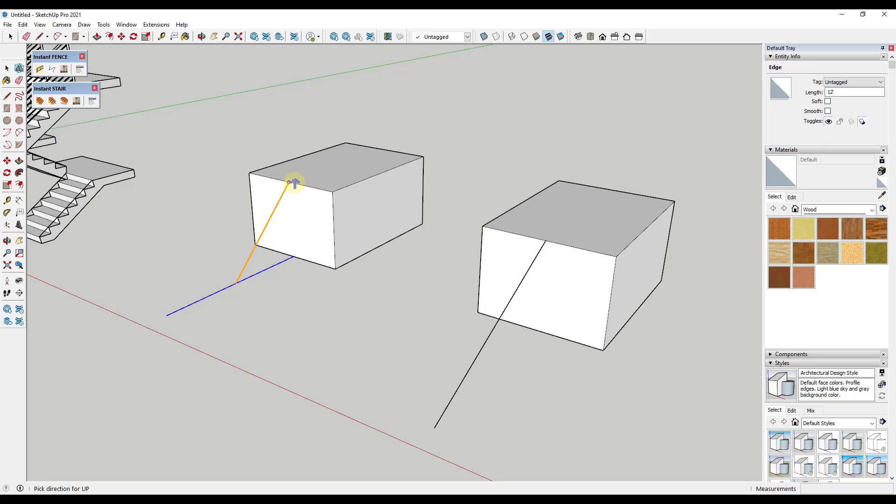
pyautogui.click(290, 182)
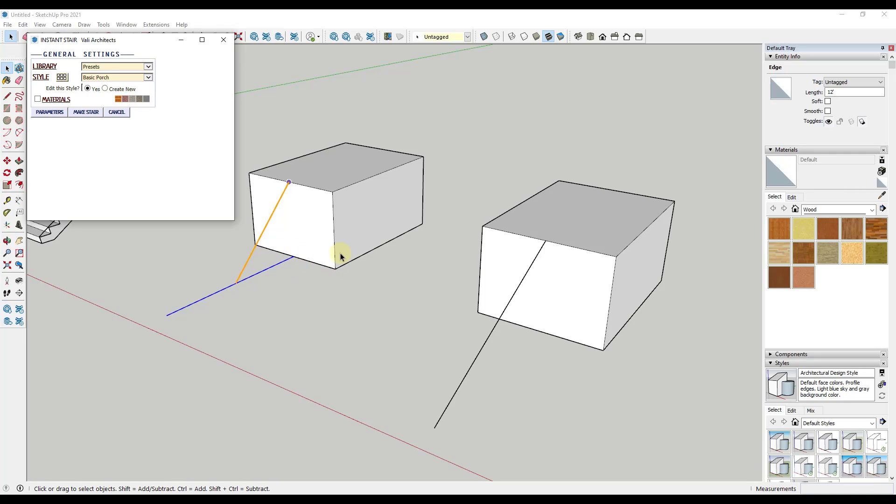
# - Show the Basic Porch style parameters and set the maximum riser to 6
pyautogui.click(51, 113)
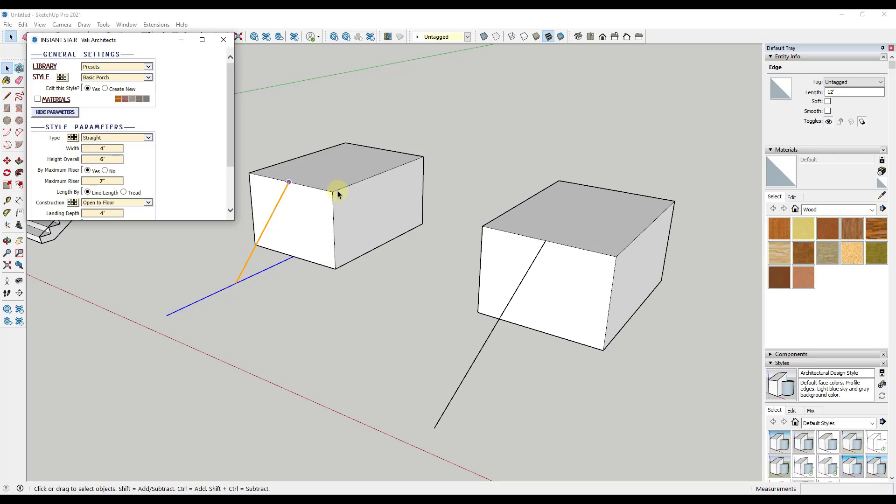
pyautogui.click(113, 158)
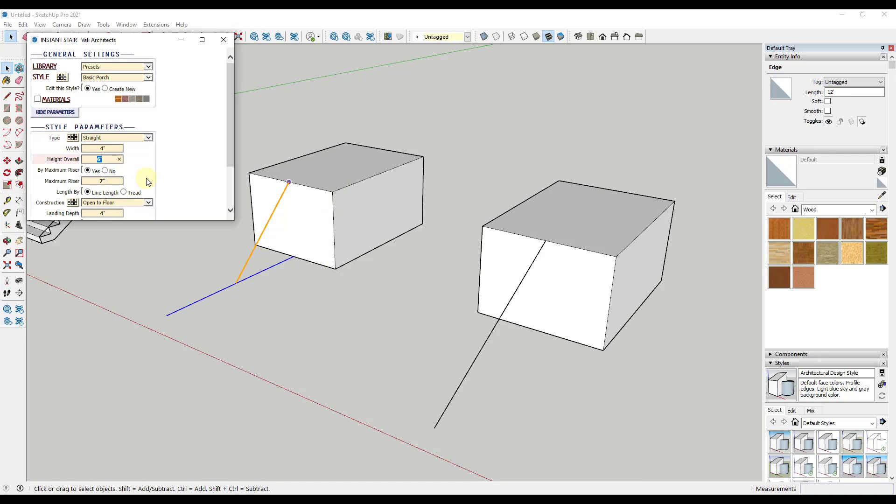
pyautogui.scroll(-1, 146, 182)
pyautogui.press('Tab')
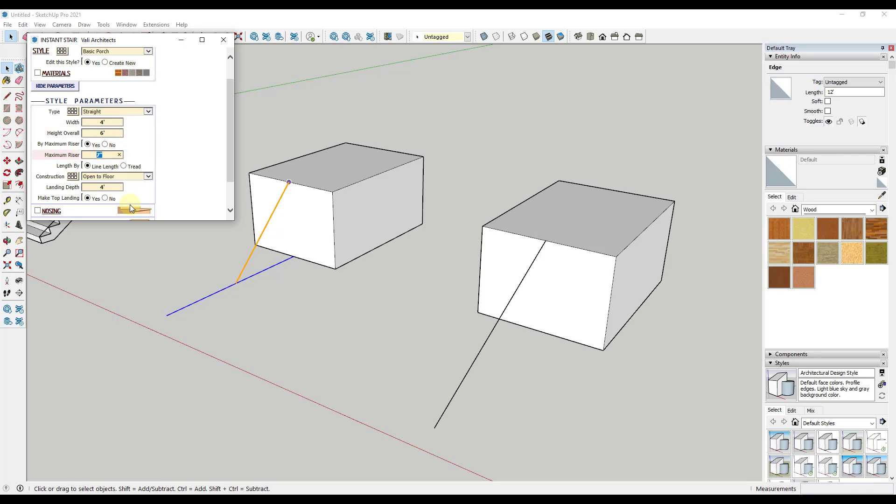
pyautogui.write('6')
pyautogui.press('Tab')
# - Turn off the top landing and generate the Basic Porch stair up to the first box
pyautogui.scroll(-2, 146, 151)
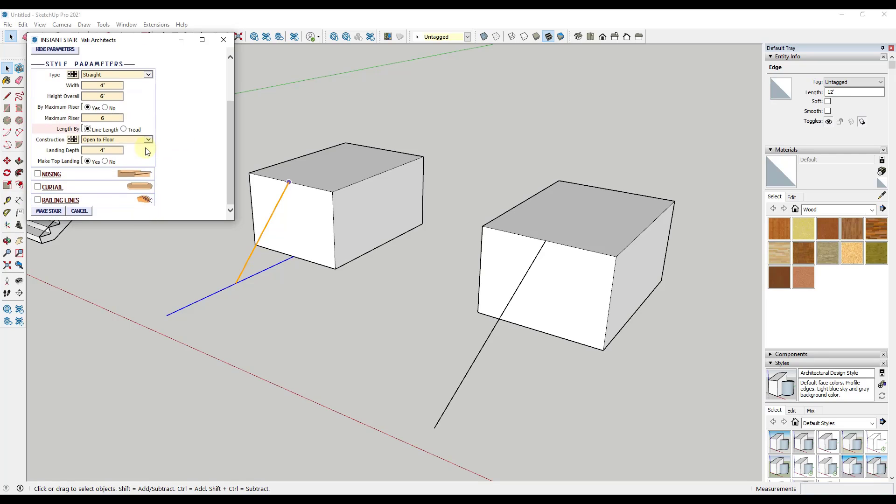
pyautogui.click(105, 162)
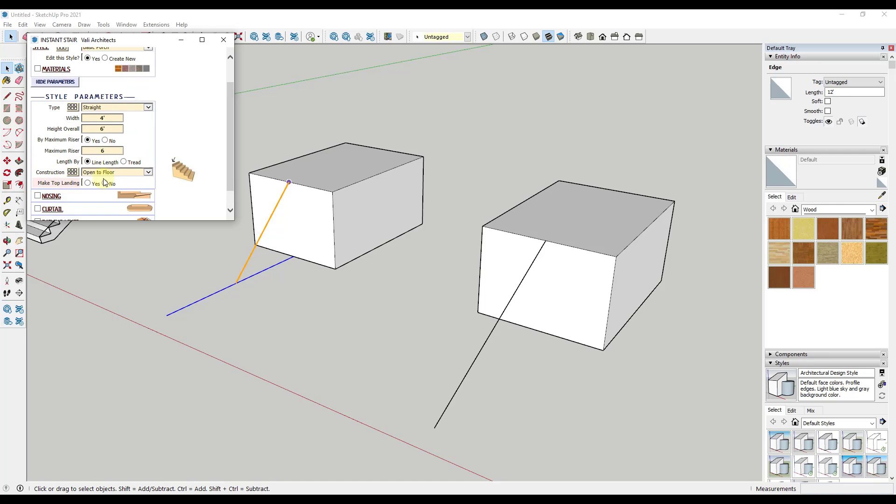
pyautogui.scroll(-1, 107, 173)
pyautogui.click(48, 216)
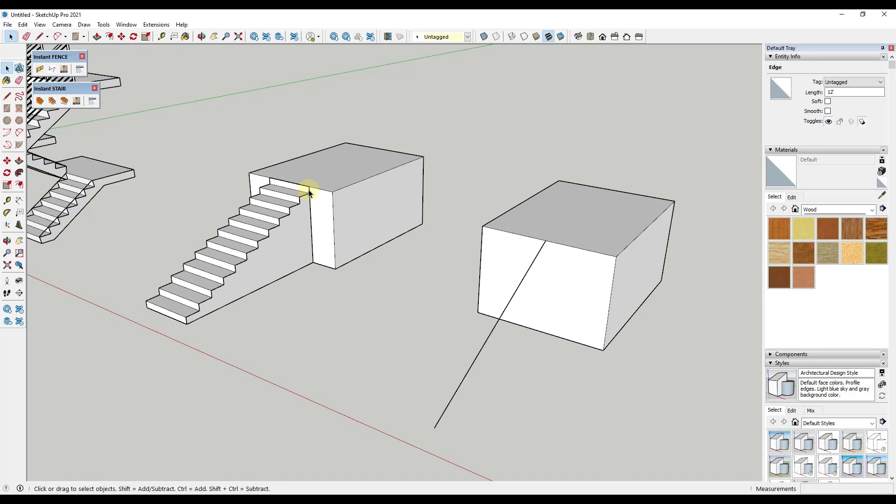
# - Start a stair from the sloped line on the second box and choose the Concrete Treads preset style
pyautogui.moveTo(414, 180); pyautogui.dragTo(485, 240, button='middle')
pyautogui.click(377, 243)
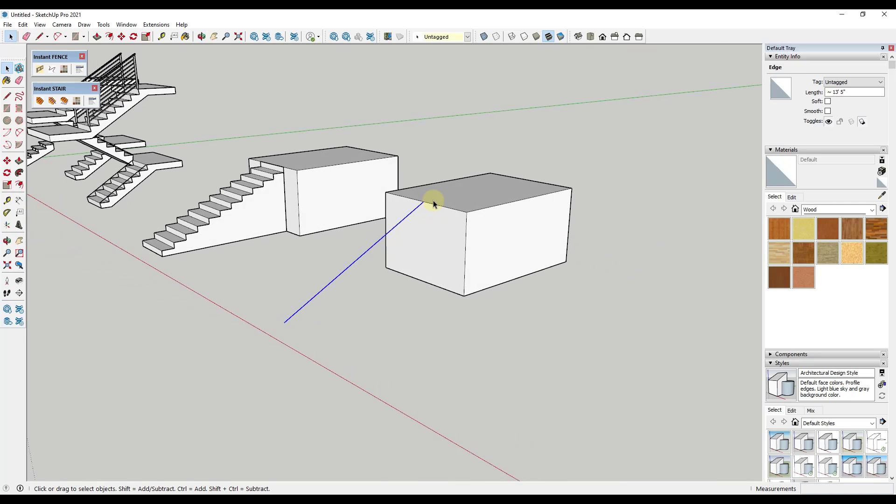
pyautogui.click(52, 102)
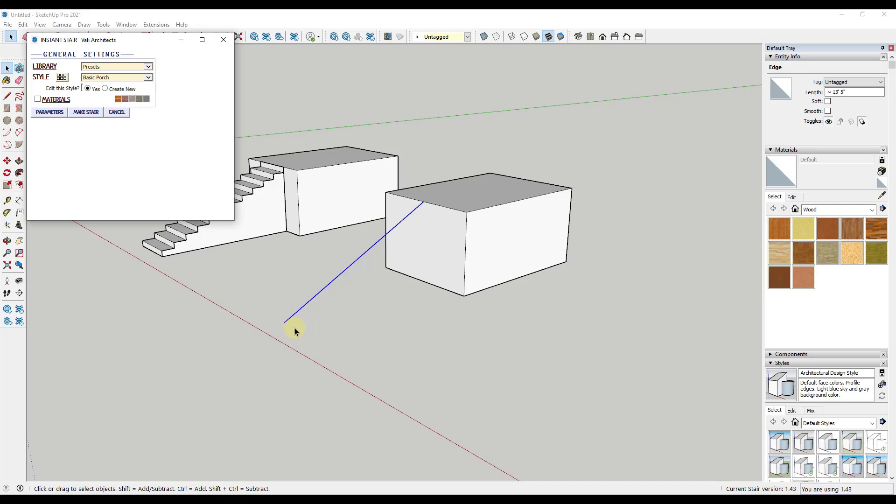
pyautogui.click(62, 77)
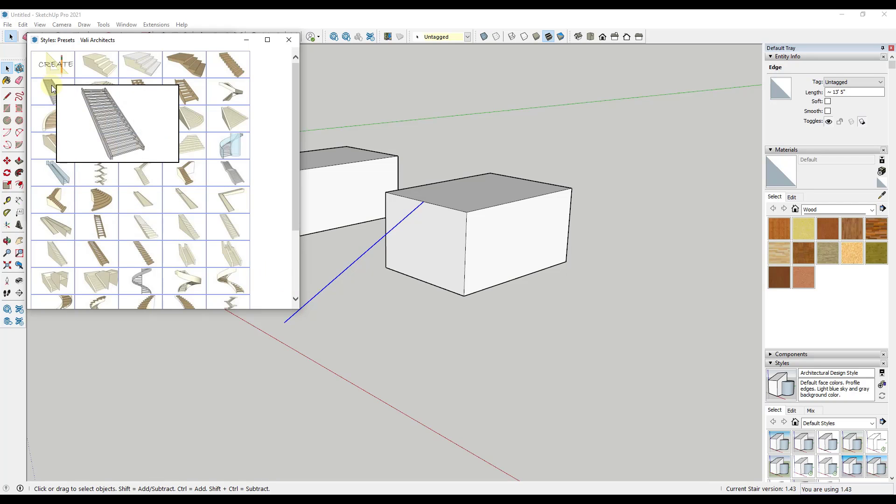
pyautogui.click(289, 39)
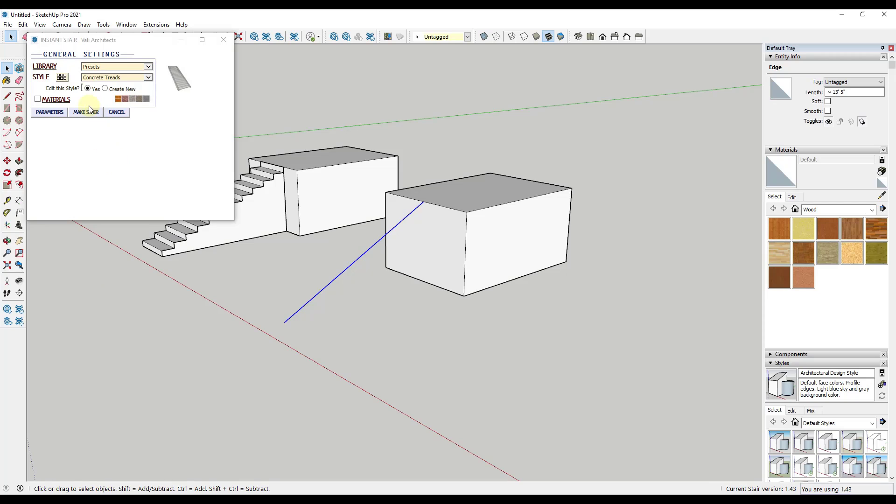
# - Try generating the Concrete Treads stair along the sloped line with its preset parameters
pyautogui.click(50, 112)
pyautogui.scroll(-1, 161, 157)
pyautogui.scroll(-1, 161, 158)
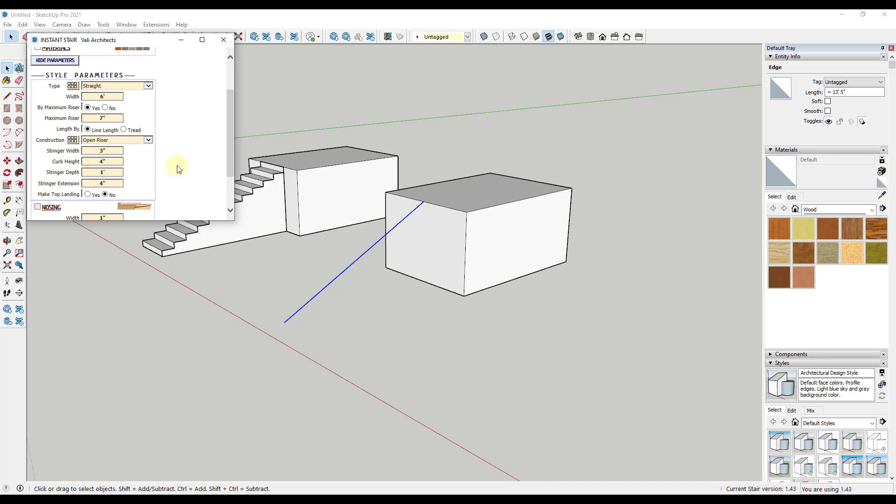
pyautogui.scroll(-3, 196, 159)
pyautogui.click(50, 211)
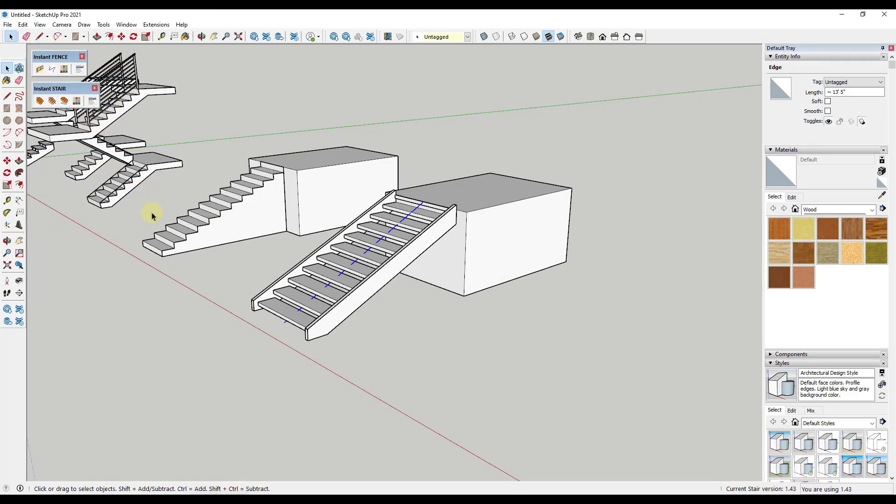
pyautogui.moveTo(398, 253)
pyautogui.mouseDown(button='middle')
pyautogui.moveTo(595, 275)
pyautogui.moveTo(406, 257)
pyautogui.mouseUp(button='middle')
pyautogui.doubleClick(407, 255)
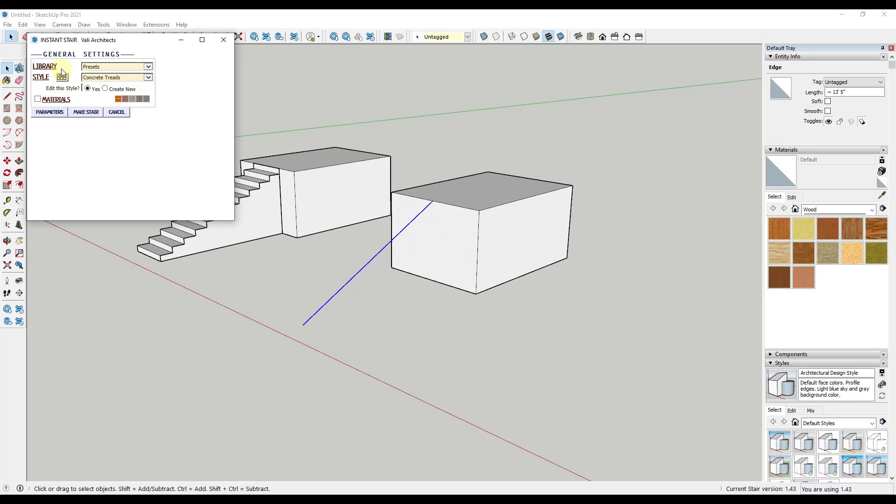
# - Enable railing lines for the Concrete Treads stair and generate it along the sloped line
pyautogui.click(49, 112)
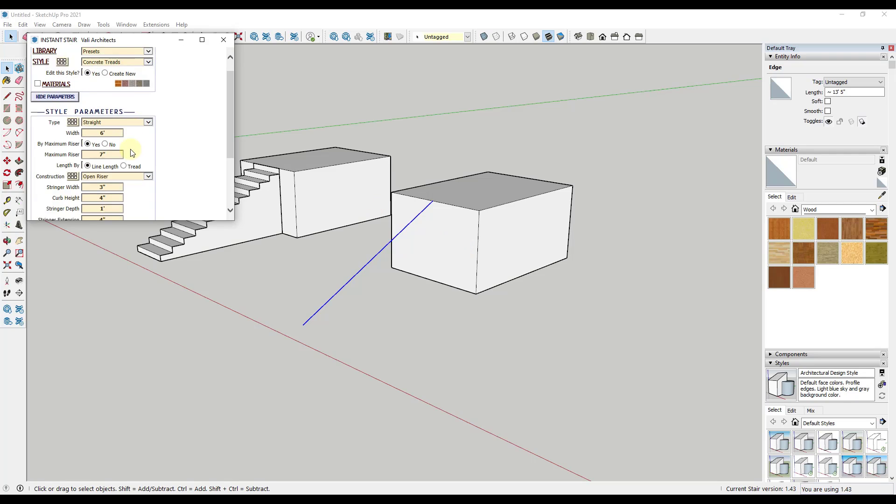
pyautogui.scroll(-5, 130, 185)
pyautogui.click(38, 200)
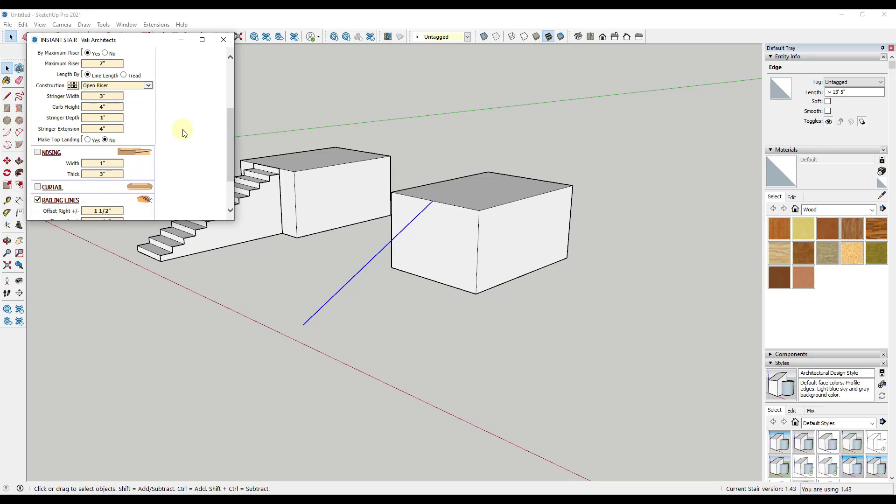
pyautogui.scroll(4, 186, 133)
pyautogui.scroll(-1, 190, 150)
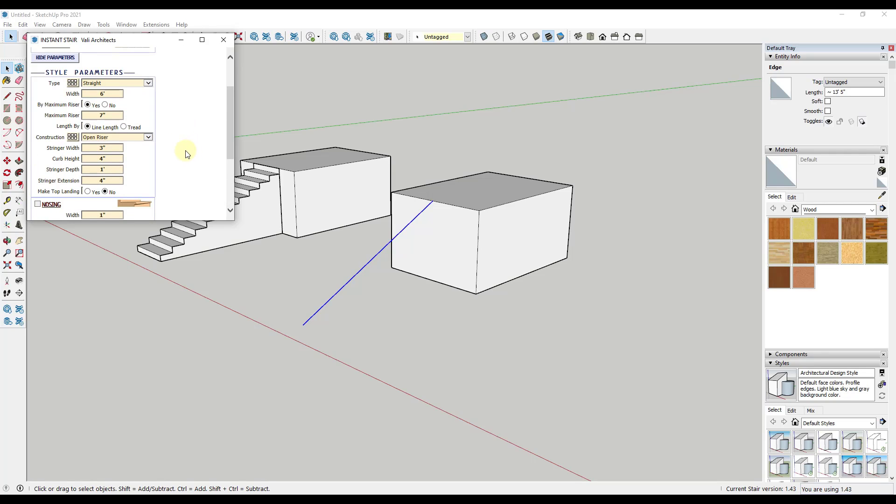
pyautogui.scroll(-4, 172, 159)
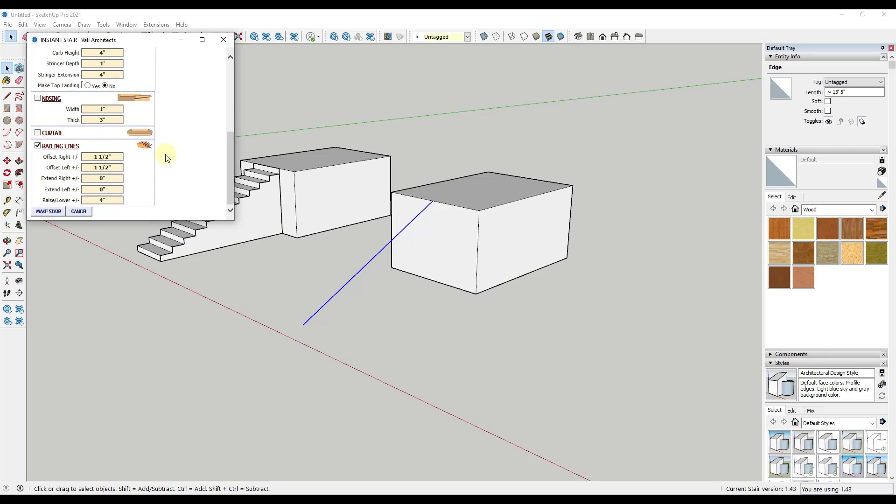
pyautogui.click(50, 212)
# - Open the Concrete Treads stair for editing, select the railing line on its near-side stringer and start an Instant Fence railing on it
pyautogui.scroll(1, 437, 247)
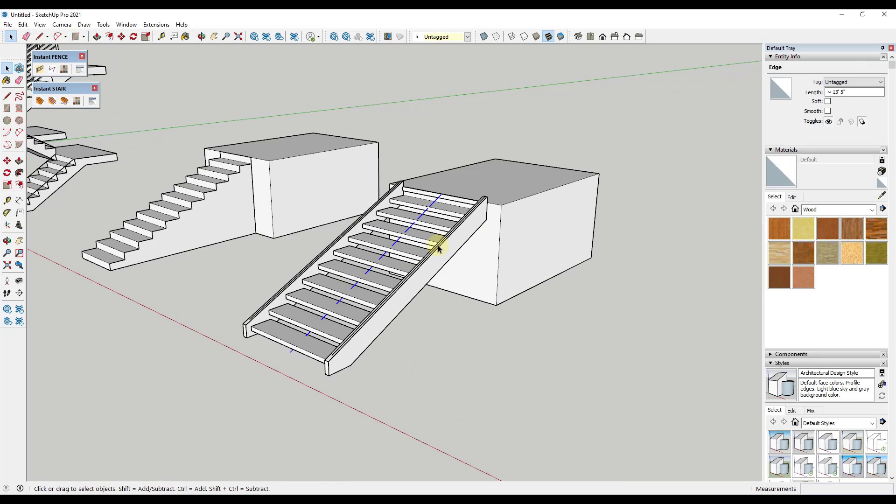
pyautogui.scroll(1, 438, 248)
pyautogui.click(437, 247)
pyautogui.doubleClick(437, 247)
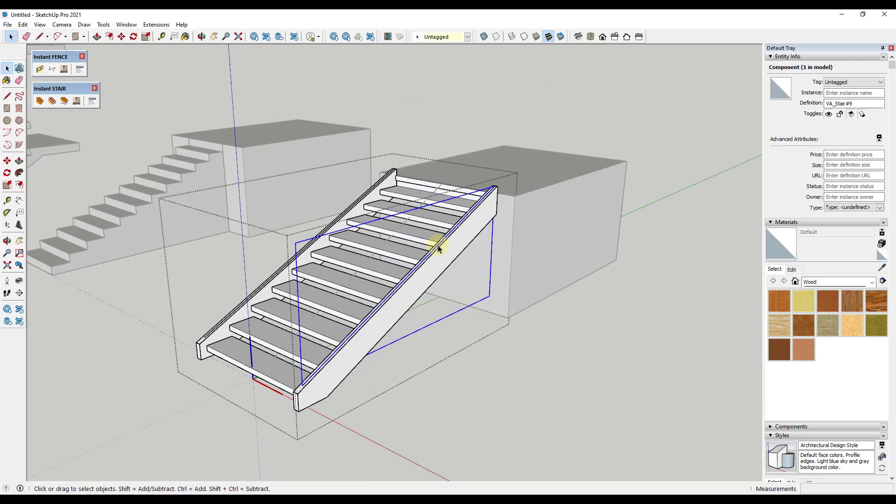
pyautogui.click(438, 248)
pyautogui.click(40, 69)
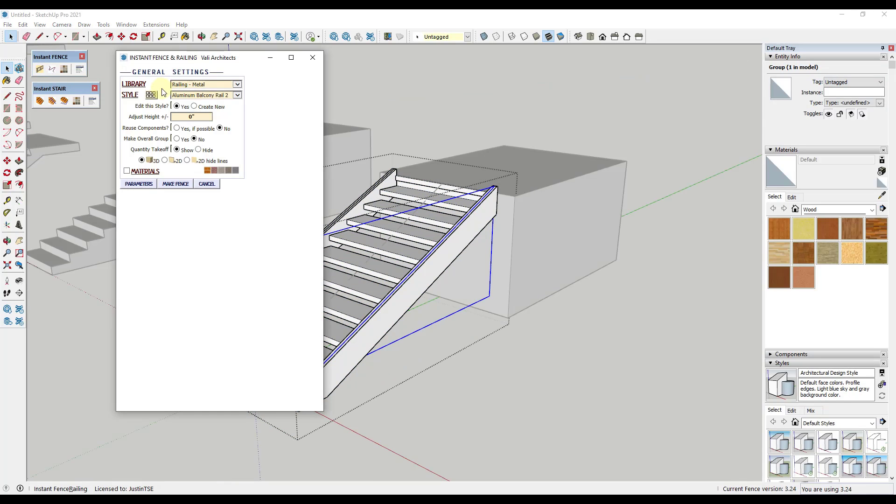
# - Switch the railing library to Railing - Wood and choose the Alt Width Picket Railing style
pyautogui.click(151, 95)
pyautogui.click(734, 52)
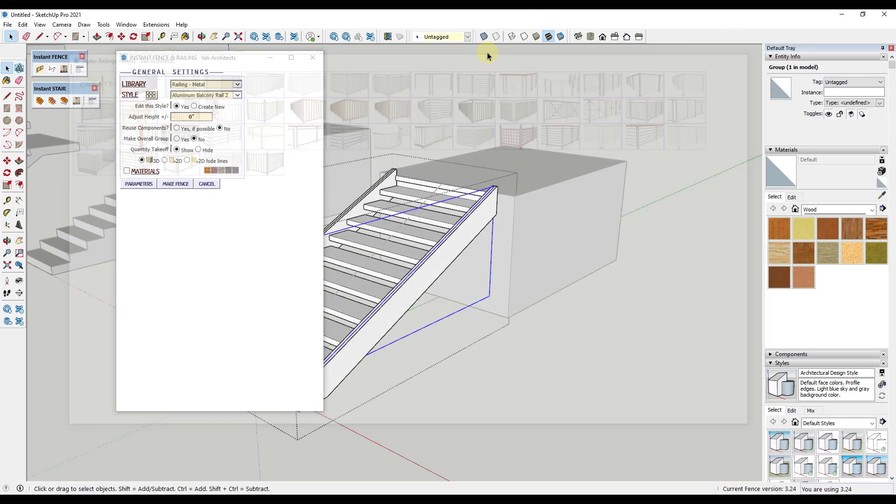
pyautogui.click(198, 84)
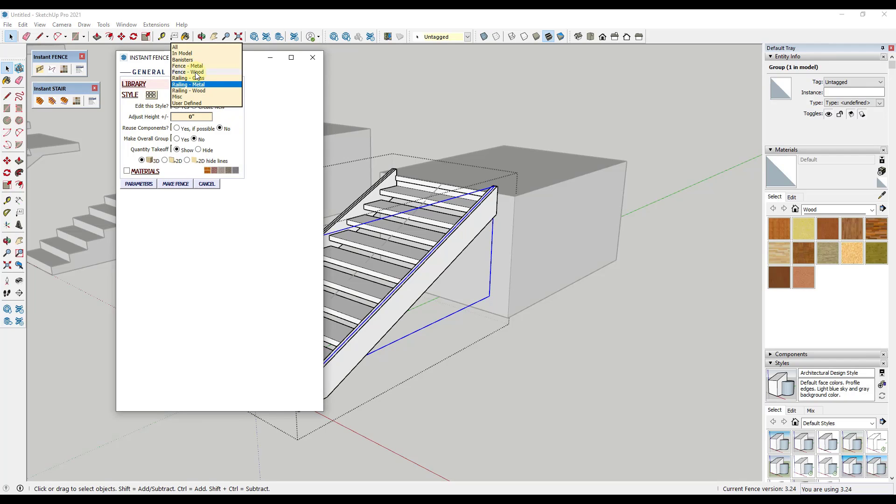
pyautogui.click(201, 91)
pyautogui.click(150, 95)
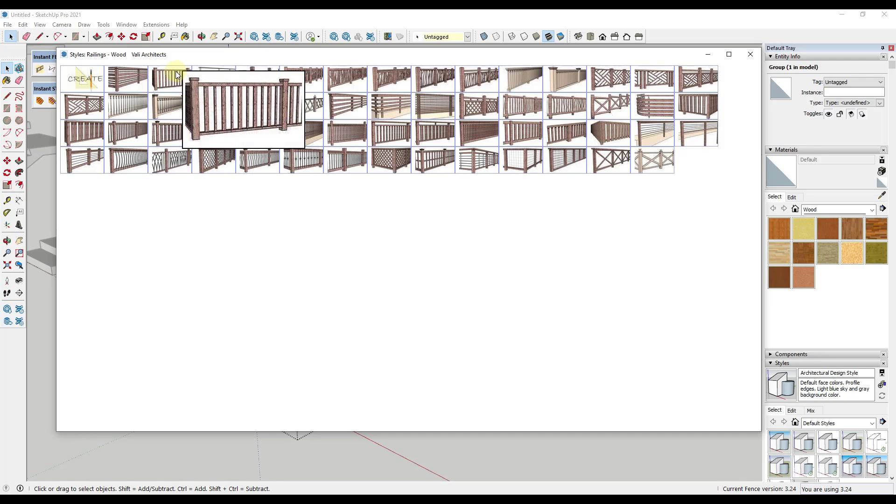
pyautogui.click(750, 54)
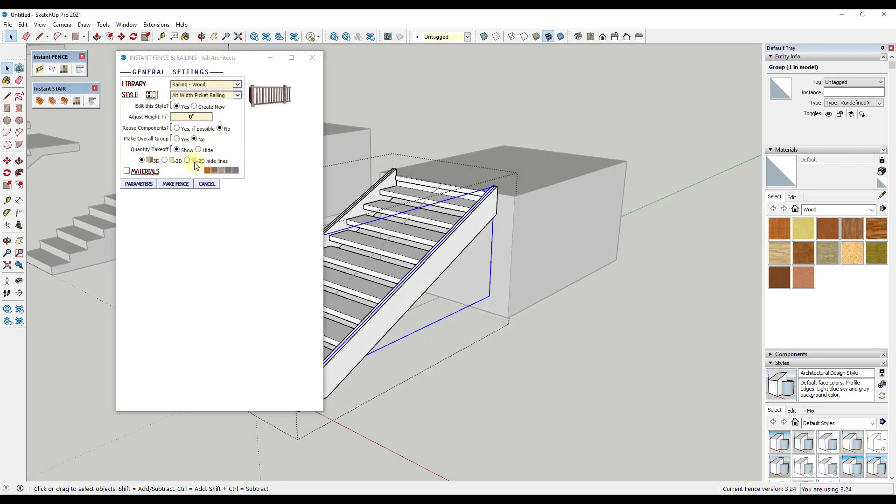
# - Try generating the Alt Width Picket Railing on the near-side stringer with its preset parameters
pyautogui.click(180, 186)
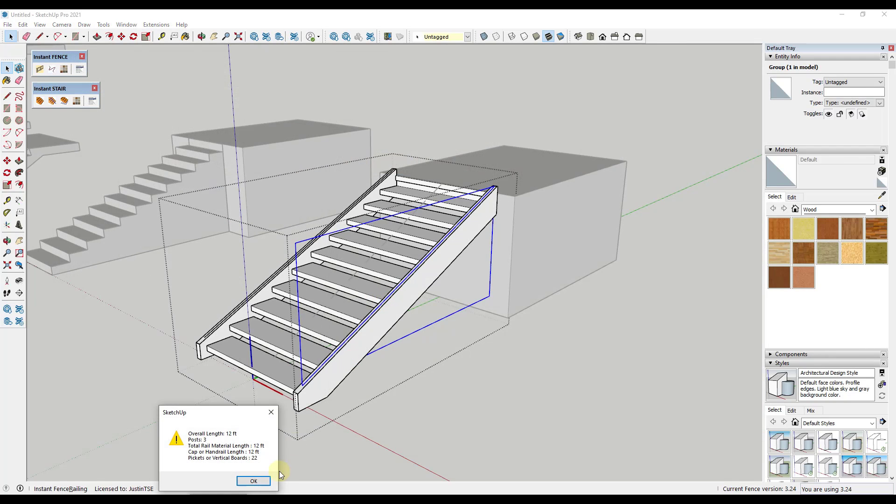
pyautogui.click(254, 481)
pyautogui.moveTo(468, 289); pyautogui.dragTo(369, 222, button='middle')
pyautogui.click(373, 211)
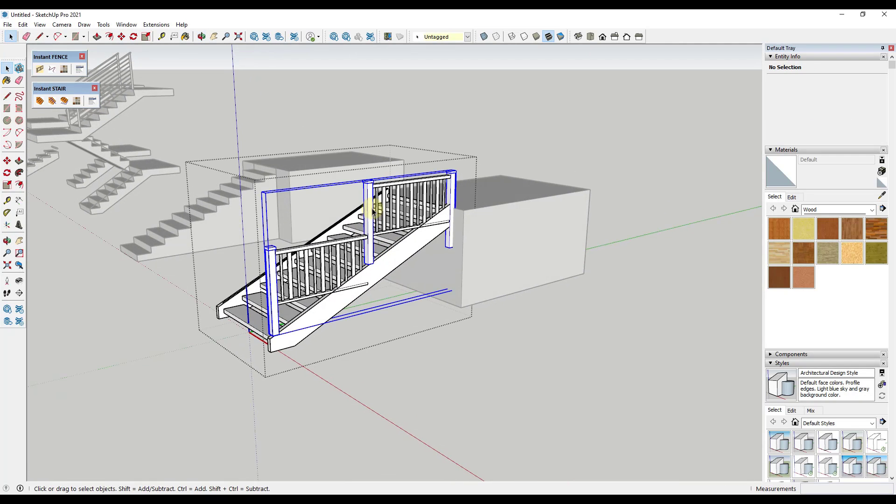
pyautogui.press('Delete')
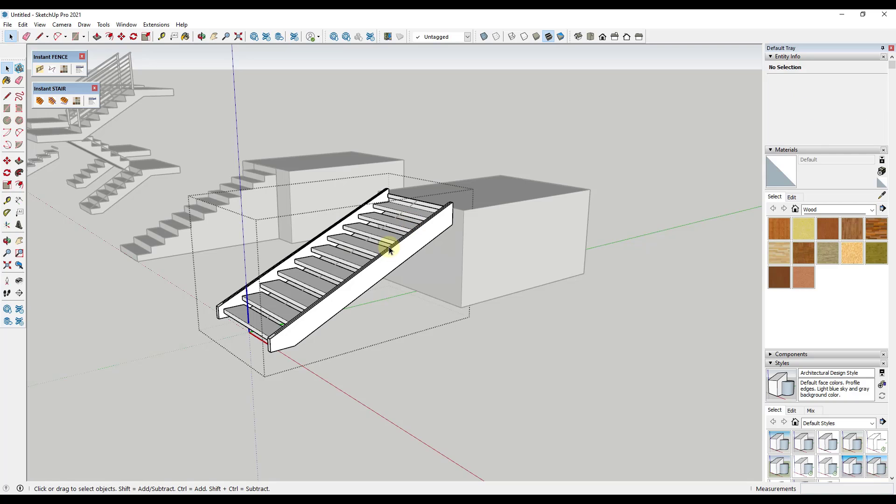
# - Generate the Alt Width Picket Railing on the near-side stringer's railing line with its railing mode set to Slope
pyautogui.click(392, 250)
pyautogui.scroll(5, 396, 252)
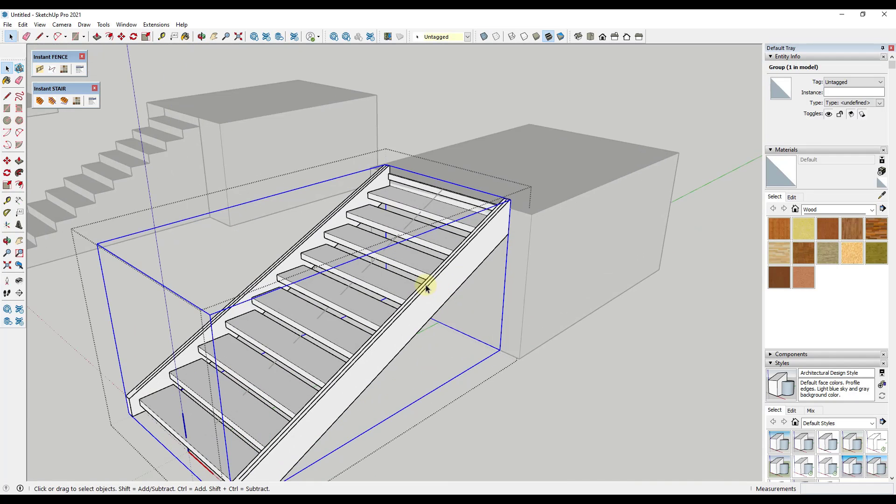
pyautogui.click(39, 69)
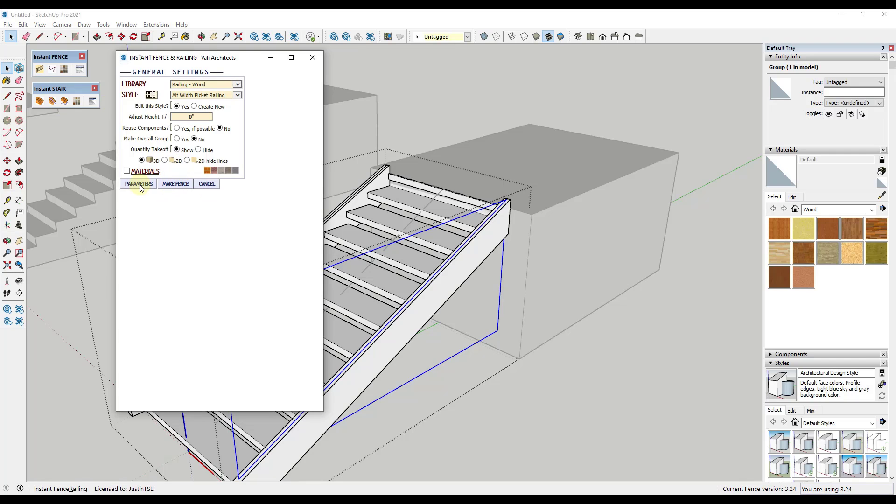
pyautogui.click(139, 184)
pyautogui.scroll(-1, 157, 174)
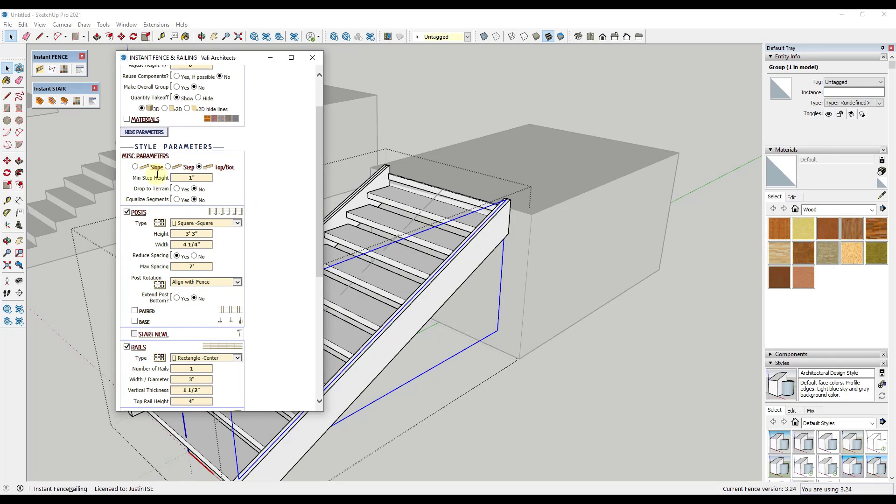
pyautogui.click(135, 167)
pyautogui.scroll(-7, 281, 187)
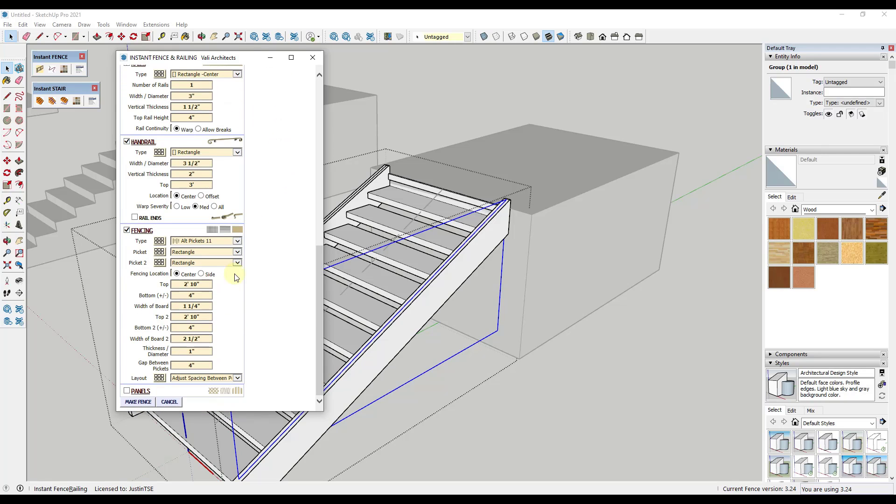
pyautogui.click(135, 403)
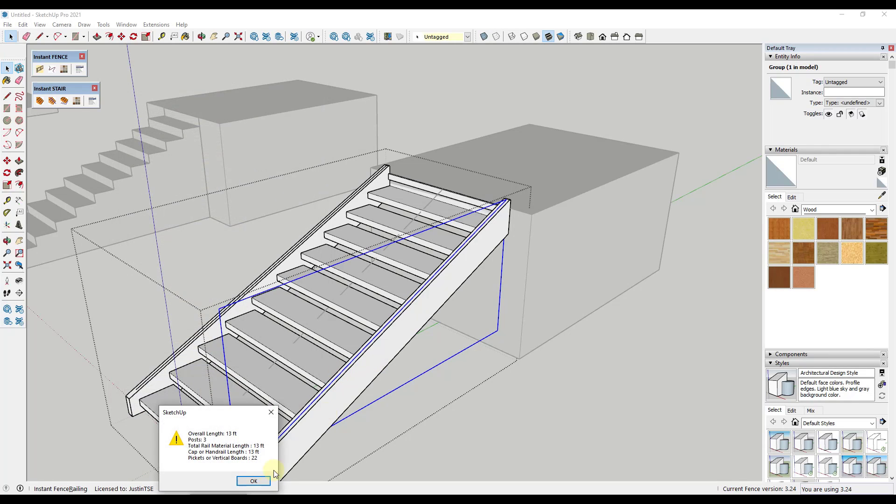
pyautogui.click(253, 480)
pyautogui.scroll(-5, 415, 280)
pyautogui.moveTo(409, 245); pyautogui.dragTo(320, 250, button='middle')
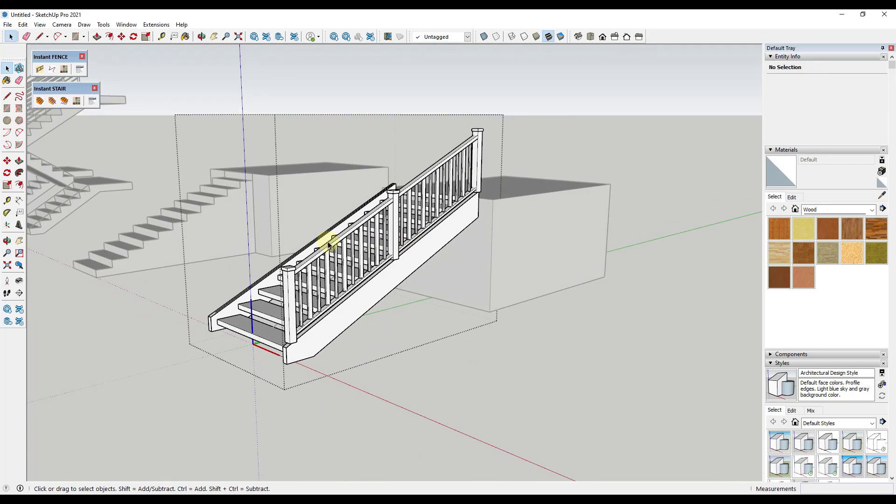
# - Generate a matching Alt Width Picket Railing on the railing line of the stair's far-side stringer
pyautogui.scroll(8, 320, 250)
pyautogui.click(52, 69)
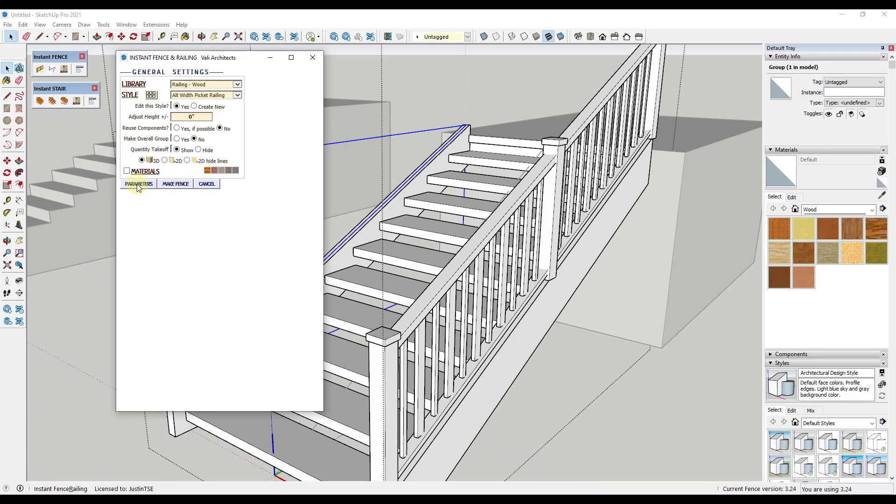
pyautogui.click(175, 184)
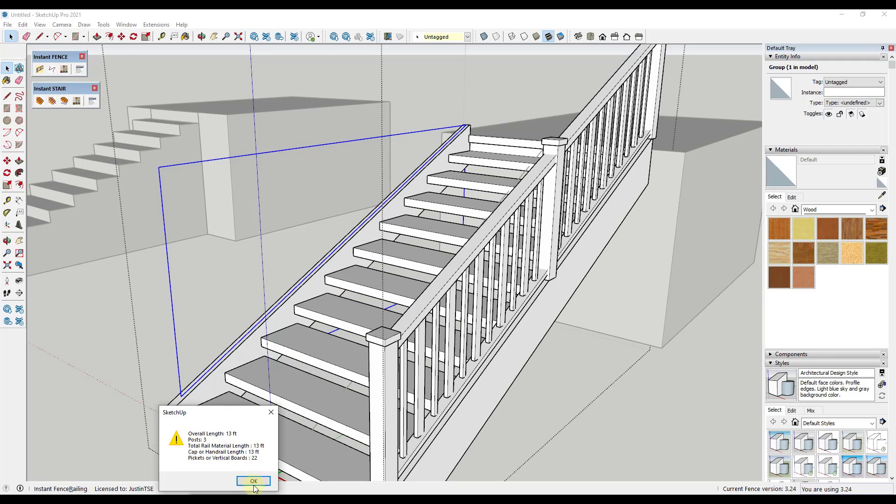
pyautogui.click(254, 481)
pyautogui.scroll(-5, 443, 174)
pyautogui.moveTo(550, 175); pyautogui.dragTo(426, 159, button='middle')
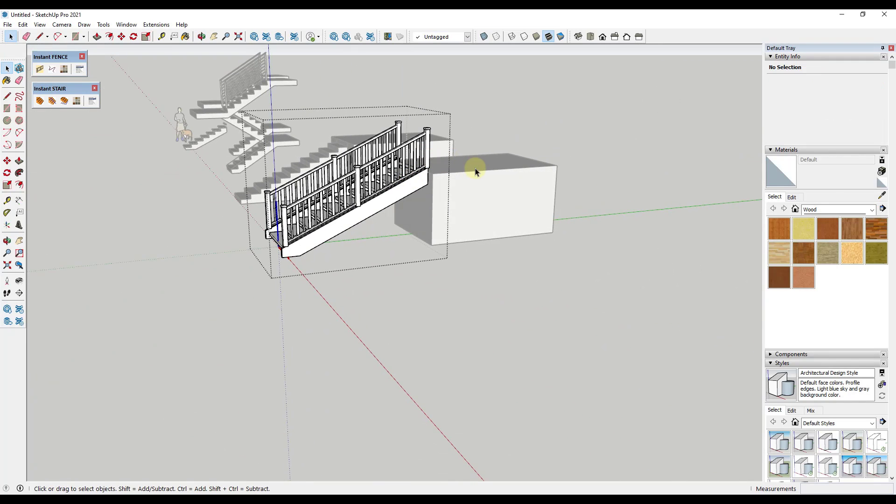
# - Select all tread faces of the flat stair plan together with its near short edge as the first riser
pyautogui.scroll(-3, 461, 164)
pyautogui.moveTo(461, 182); pyautogui.dragTo(529, 226, button='middle')
pyautogui.scroll(6, 530, 226)
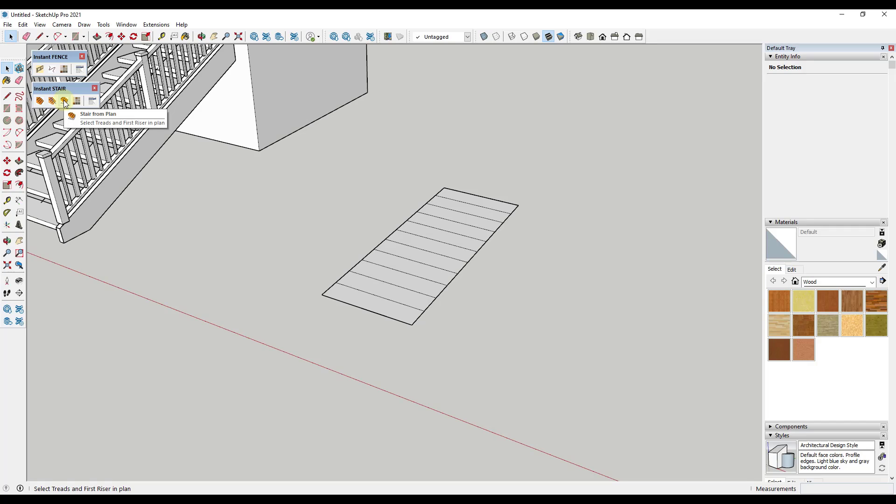
pyautogui.moveTo(414, 246); pyautogui.dragTo(462, 192, button='middle')
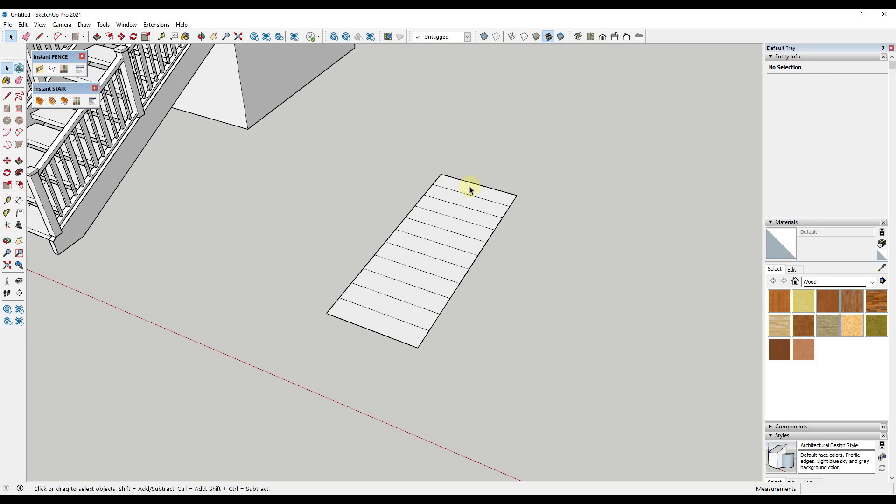
pyautogui.click(471, 190)
pyautogui.keyDown('shift'); pyautogui.click(458, 216); pyautogui.keyUp('shift')
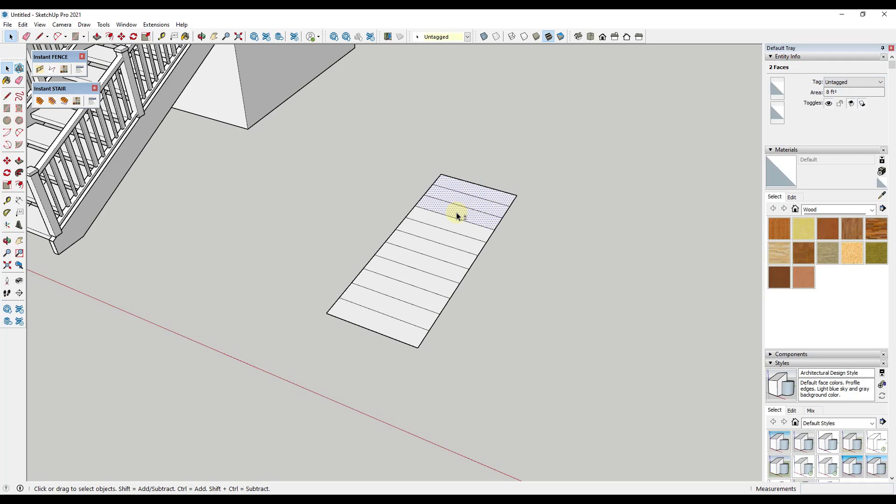
pyautogui.keyDown('shift'); pyautogui.click(450, 228); pyautogui.keyUp('shift')
pyautogui.keyDown('shift'); pyautogui.click(444, 239); pyautogui.keyUp('shift')
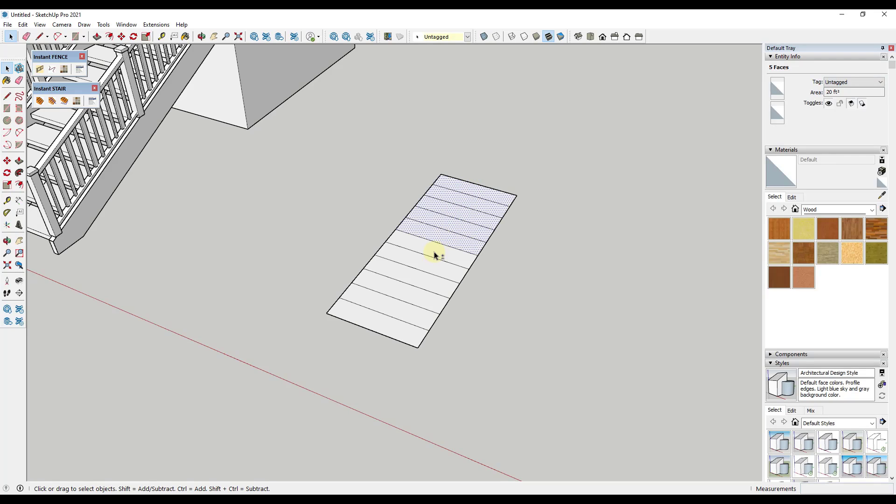
pyautogui.keyDown('shift'); pyautogui.click(432, 257); pyautogui.keyUp('shift')
pyautogui.keyDown('shift'); pyautogui.click(422, 271); pyautogui.keyUp('shift')
pyautogui.keyDown('shift'); pyautogui.click(414, 287); pyautogui.keyUp('shift')
pyautogui.keyDown('shift'); pyautogui.click(405, 303); pyautogui.keyUp('shift')
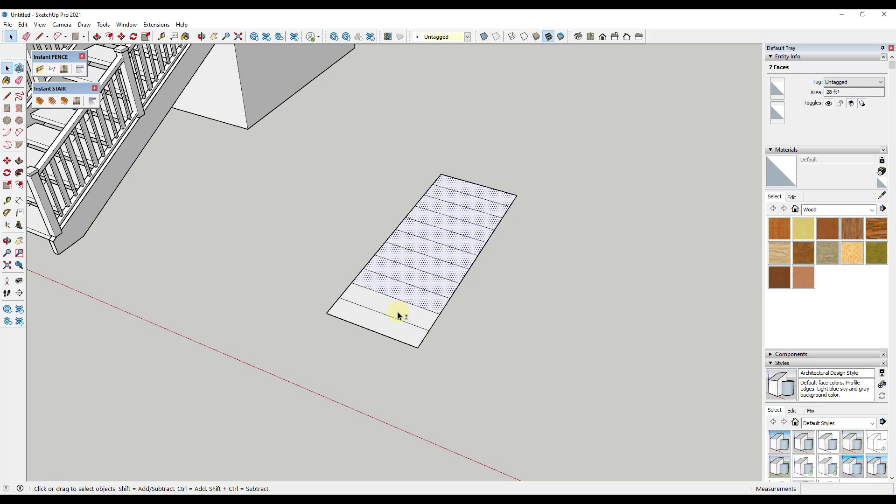
pyautogui.keyDown('shift'); pyautogui.click(397, 315); pyautogui.keyUp('shift')
pyautogui.keyDown('shift'); pyautogui.click(390, 326); pyautogui.keyUp('shift')
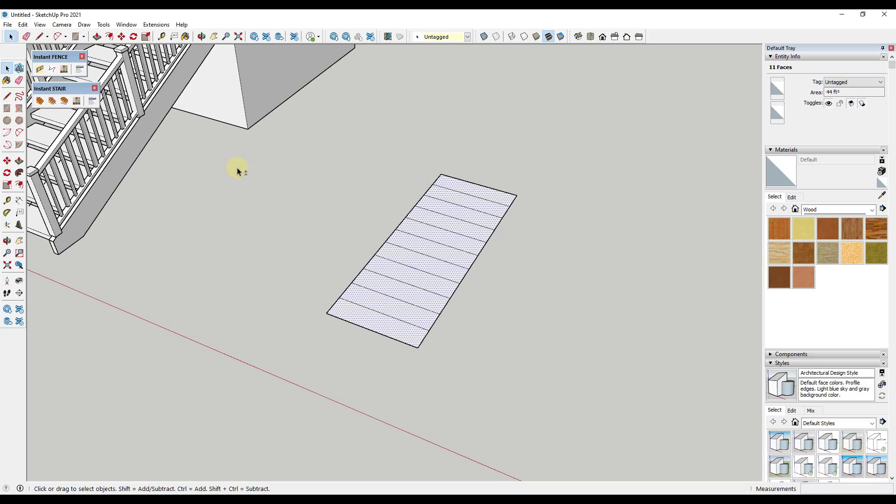
pyautogui.keyDown('shift'); pyautogui.click(376, 335); pyautogui.keyUp('shift')
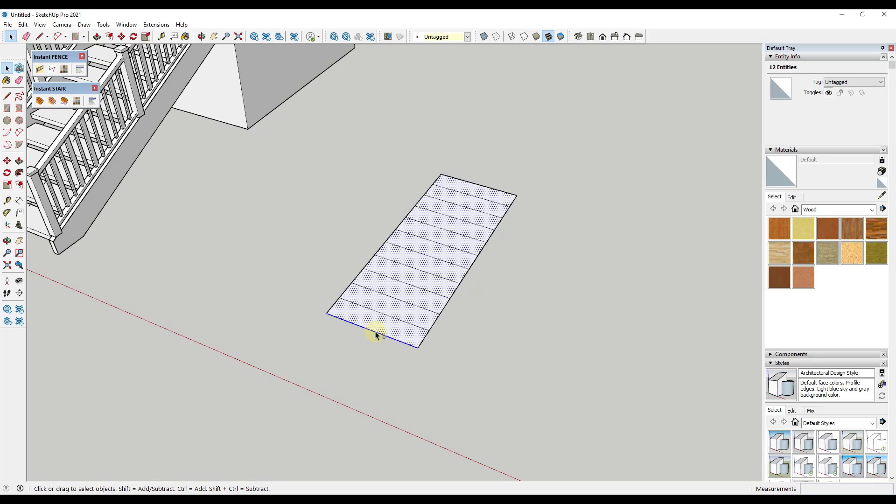
# - Start a Stair from Plan on the selected treads and choose the Simple Treads Only preset style
pyautogui.click(65, 102)
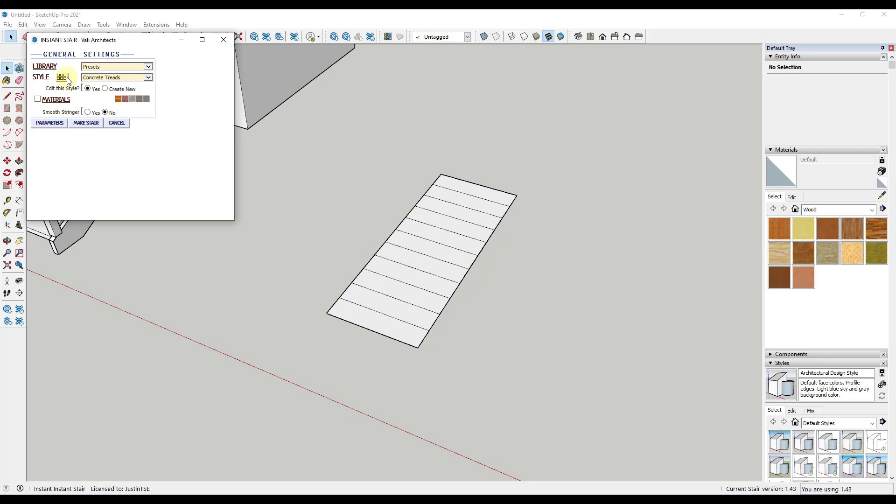
pyautogui.click(62, 78)
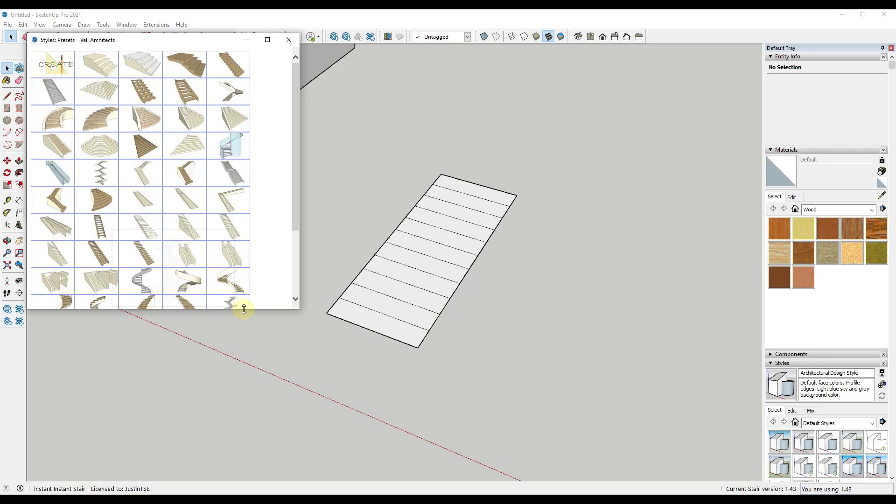
pyautogui.scroll(-3, 107, 233)
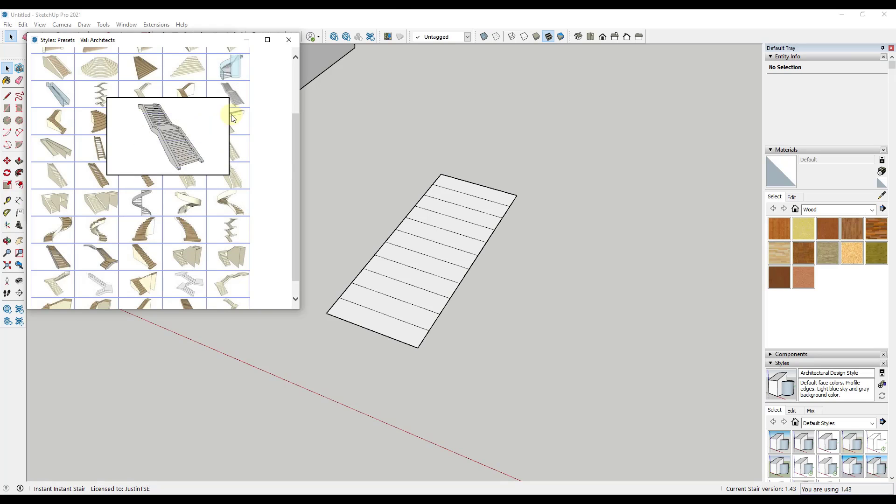
pyautogui.click(289, 40)
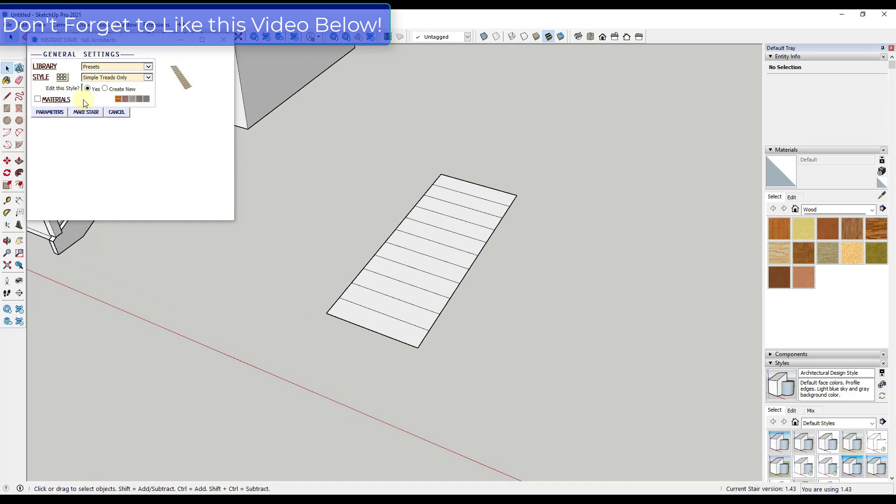
# - Set the Simple Treads Only stair's overall height to 5' and generate it from the plan
pyautogui.click(49, 112)
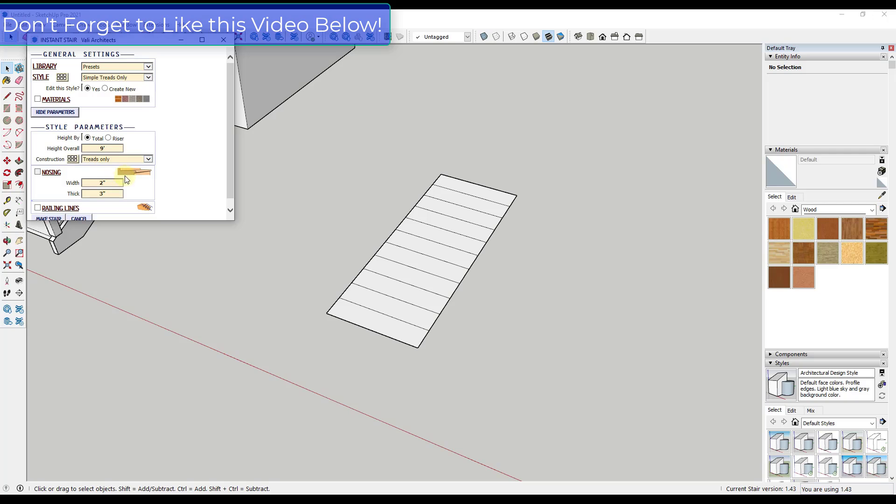
pyautogui.click(117, 148)
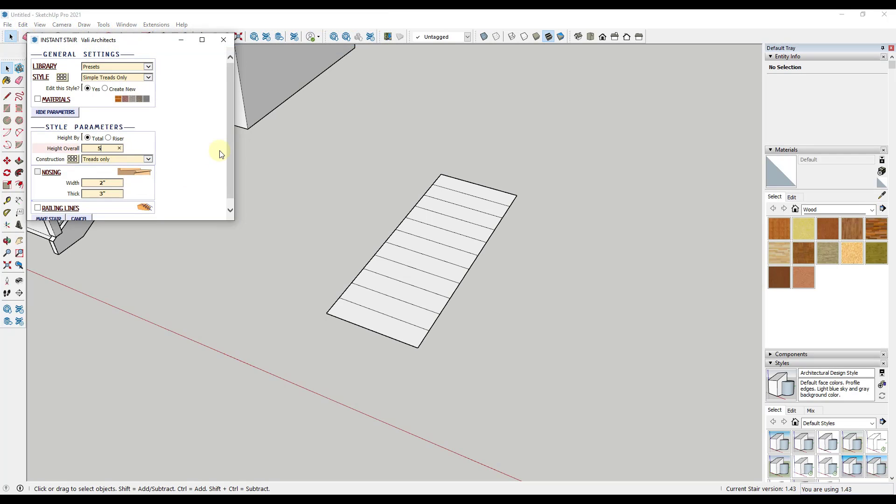
pyautogui.scroll(-1, 221, 115)
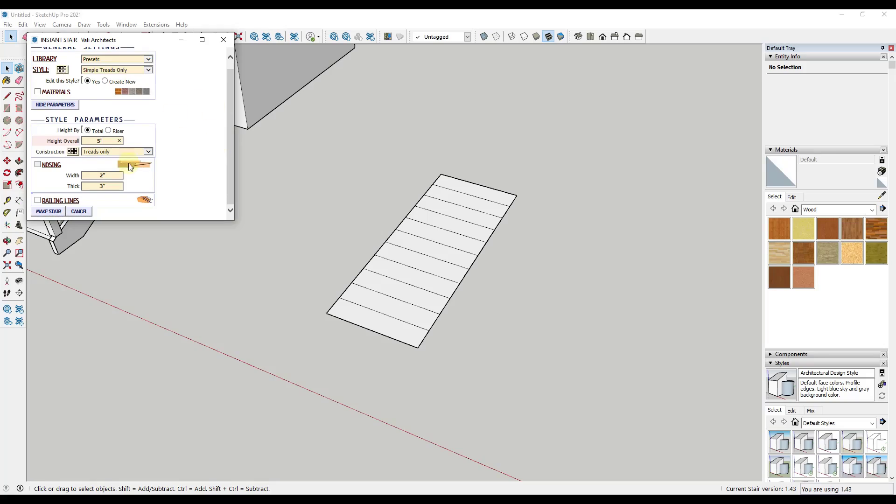
pyautogui.click(50, 212)
pyautogui.moveTo(436, 262); pyautogui.dragTo(734, 184, button='middle')
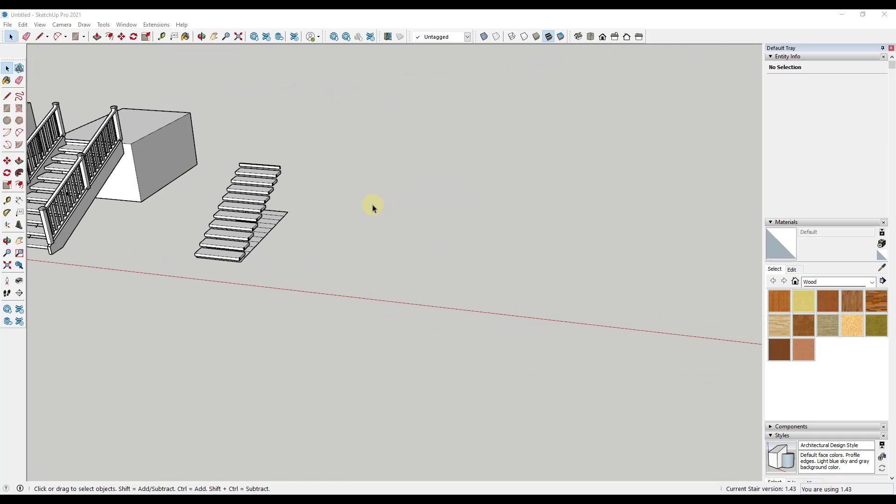
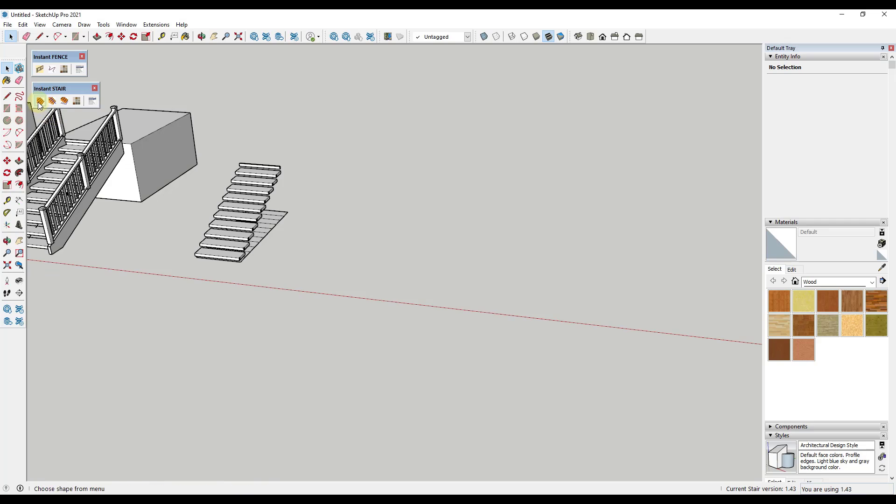
# - Start a new Instant Stair from a preset shape and choose the Spiral style
pyautogui.click(40, 101)
pyautogui.click(62, 78)
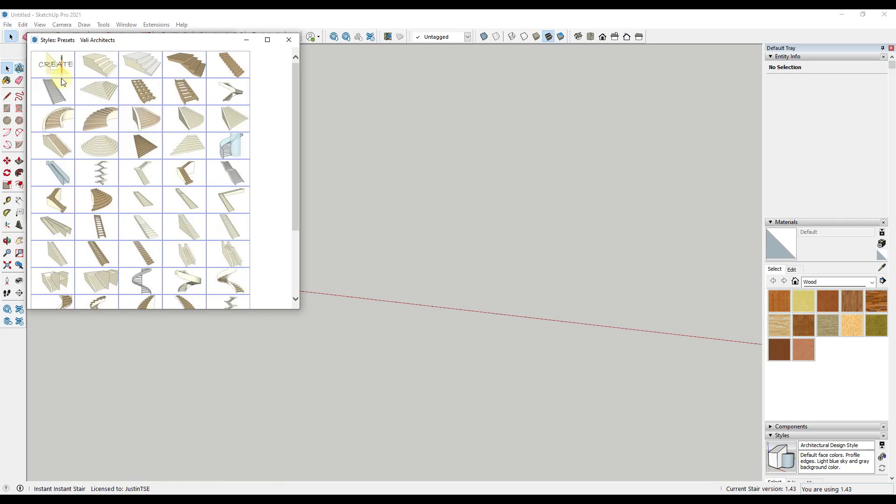
pyautogui.scroll(-5, 222, 212)
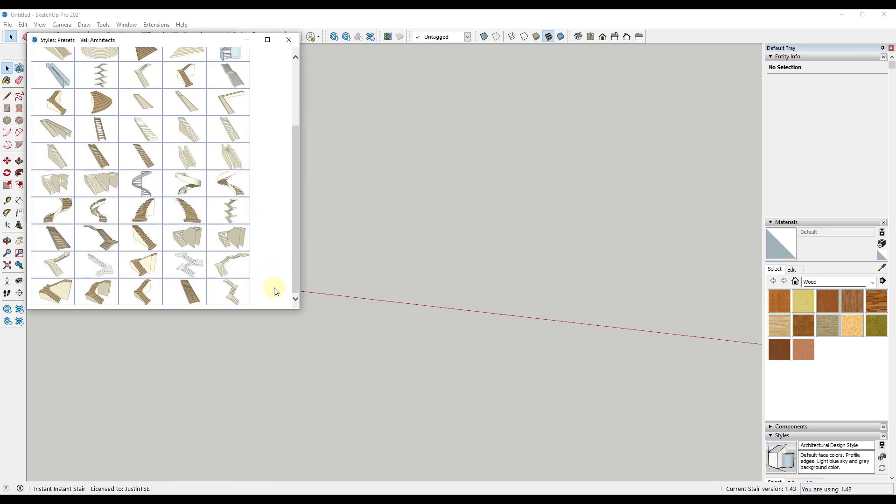
pyautogui.moveTo(55, 214)
pyautogui.moveTo(142, 180)
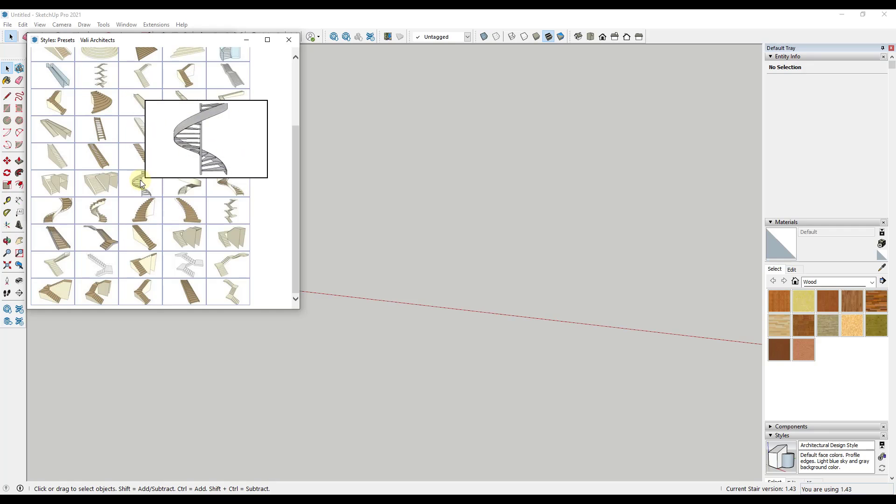
pyautogui.click(154, 177)
pyautogui.click(289, 40)
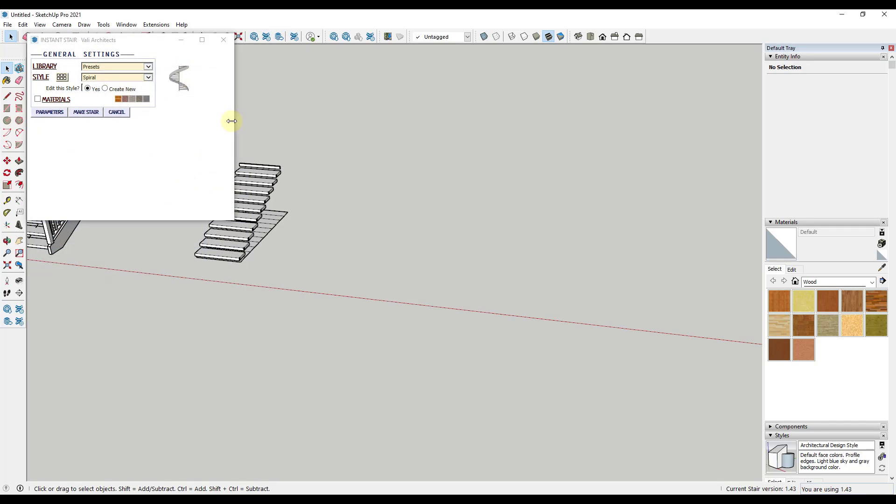
pyautogui.click(51, 113)
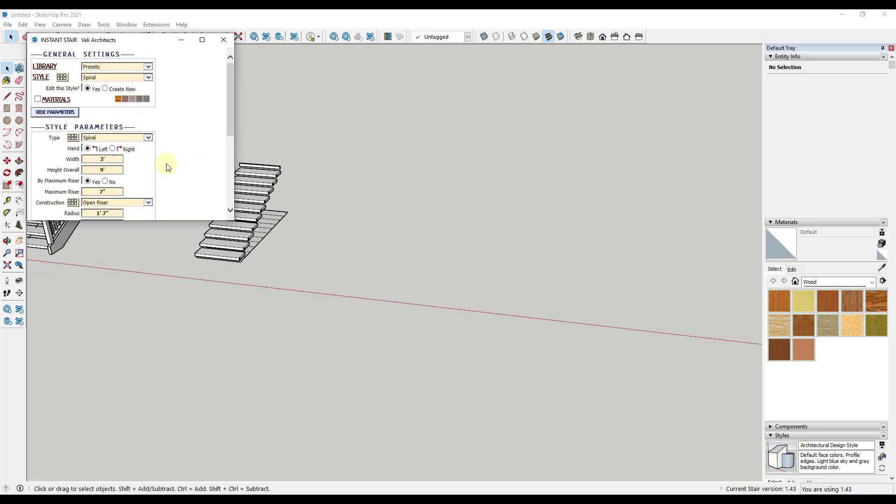
pyautogui.scroll(-5, 181, 159)
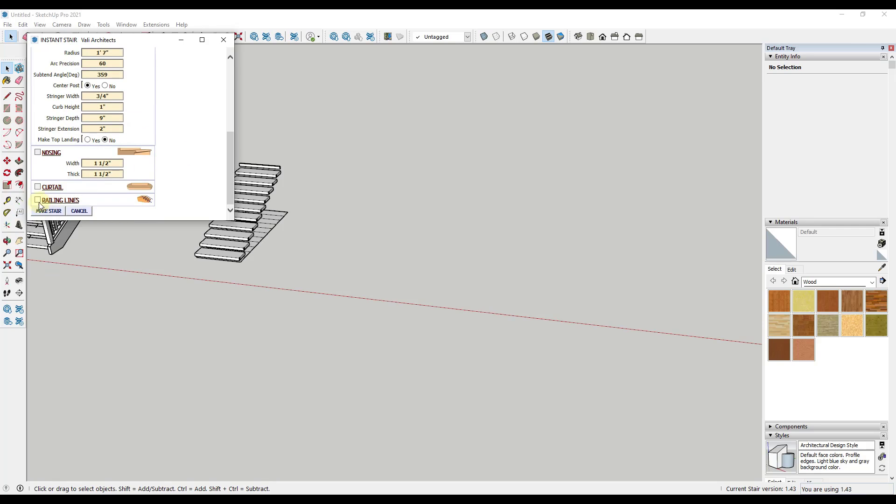
pyautogui.click(38, 201)
pyautogui.scroll(5, 172, 192)
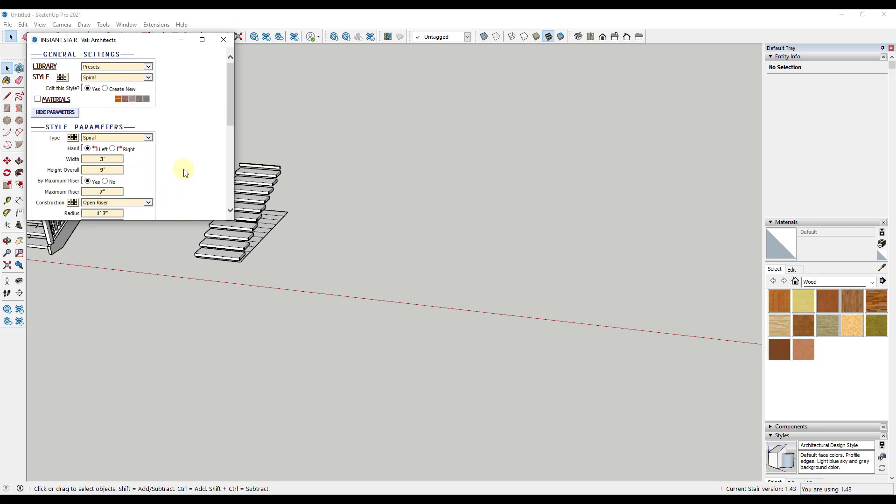
pyautogui.click(37, 100)
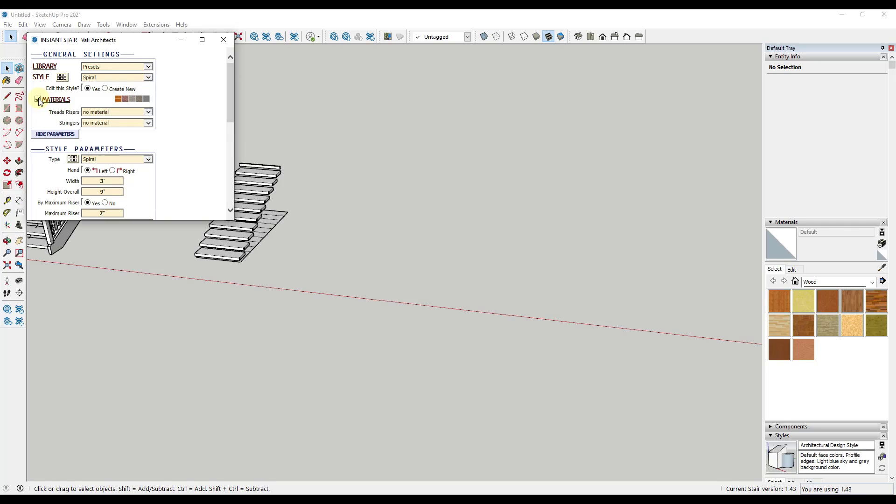
pyautogui.click(113, 114)
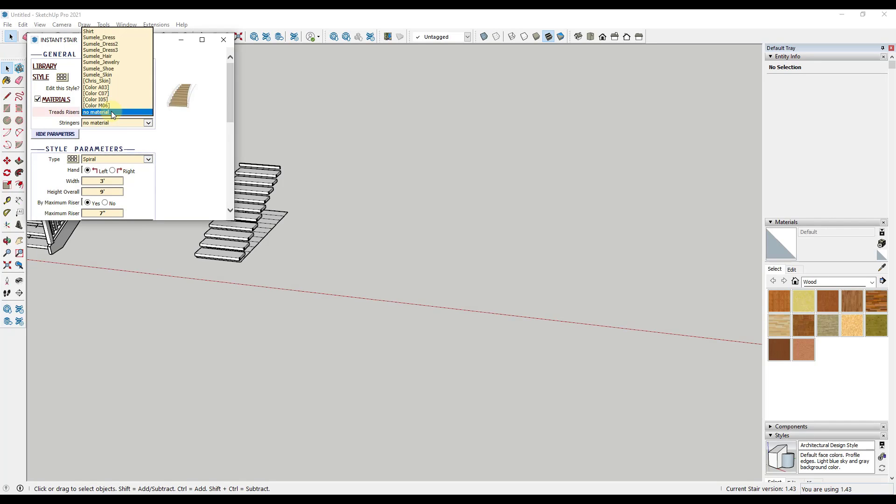
pyautogui.click(37, 99)
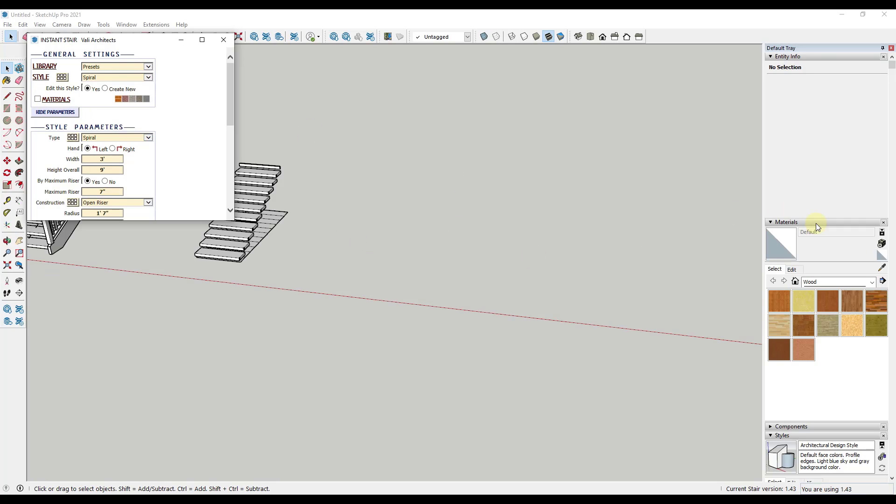
# - Display the collection of materials already used in the model
pyautogui.click(823, 282)
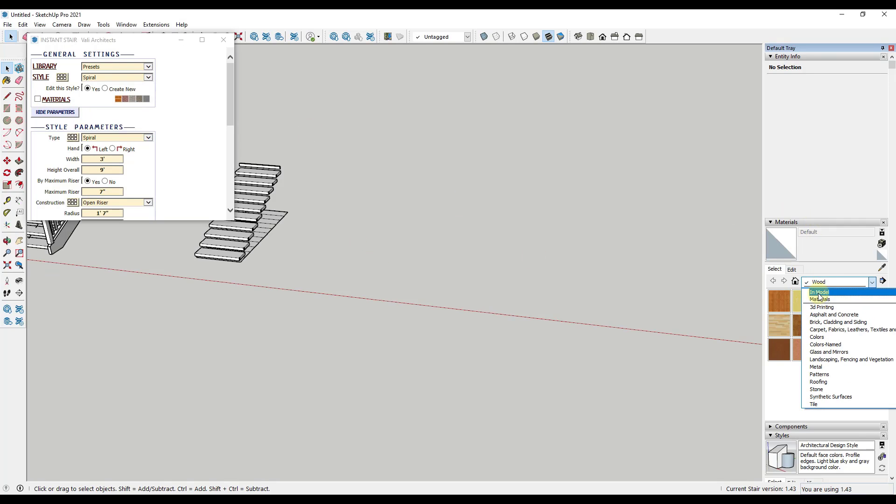
pyautogui.click(819, 292)
pyautogui.click(821, 282)
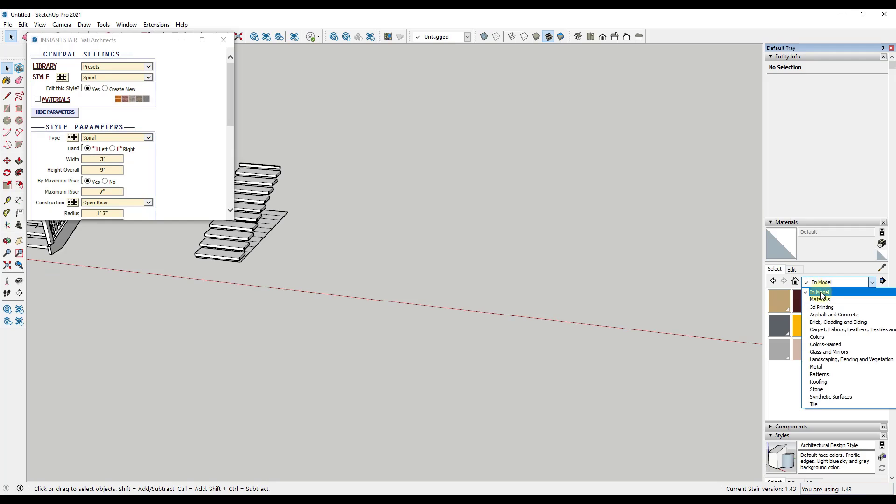
pyautogui.click(820, 292)
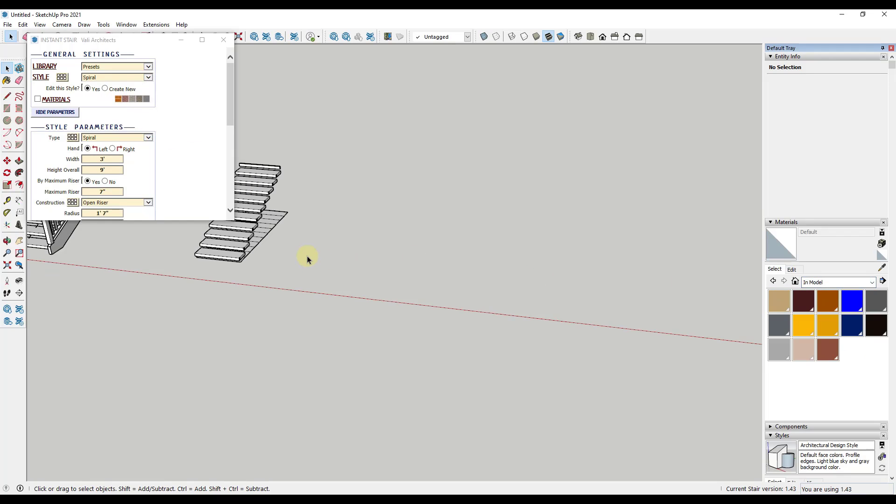
# - Draw two separate rectangles on the ground beside the treads-only stair, the first about 2'11" by 3'5"
pyautogui.moveTo(307, 257); pyautogui.dragTo(299, 276, button='middle')
pyautogui.press('r')
pyautogui.click(287, 282)
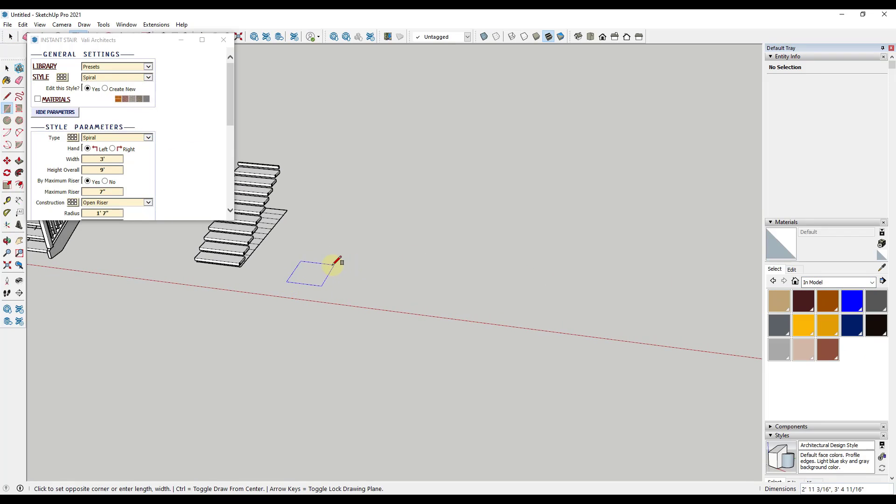
pyautogui.click(332, 265)
pyautogui.click(335, 288)
pyautogui.click(373, 271)
pyautogui.press('space')
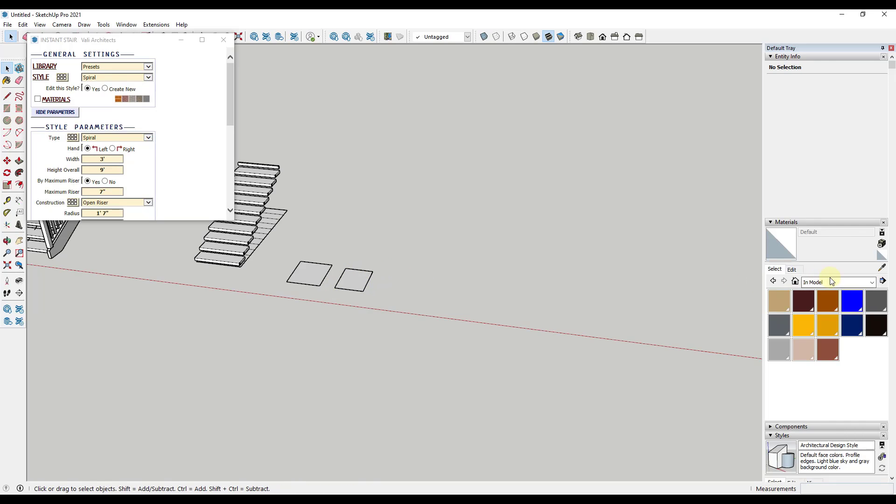
# - Paint the smaller rectangle, farther from the stair, with Wood Veneer 01 from the Wood collection
pyautogui.click(832, 282)
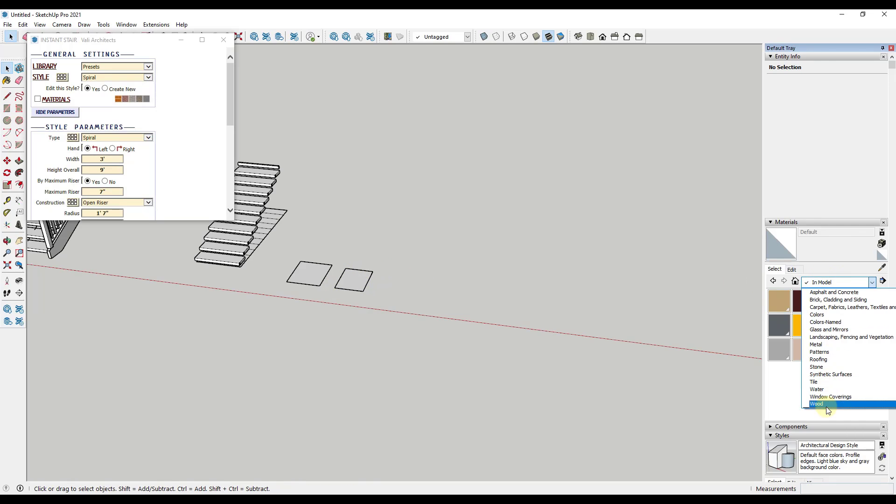
pyautogui.click(827, 404)
pyautogui.click(779, 350)
pyautogui.click(355, 279)
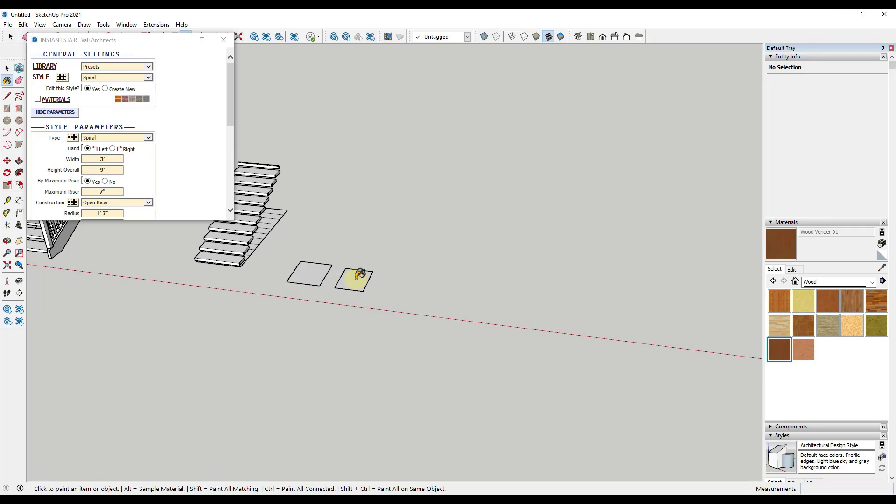
pyautogui.press('space')
# - Paint the rectangle nearer the stair with Metal Aluminum Anodized from the Metal collection
pyautogui.click(816, 288)
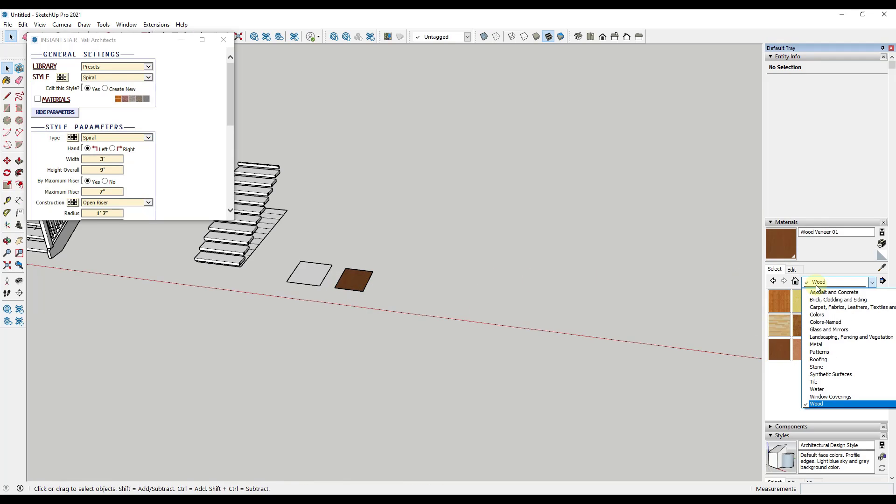
pyautogui.click(827, 347)
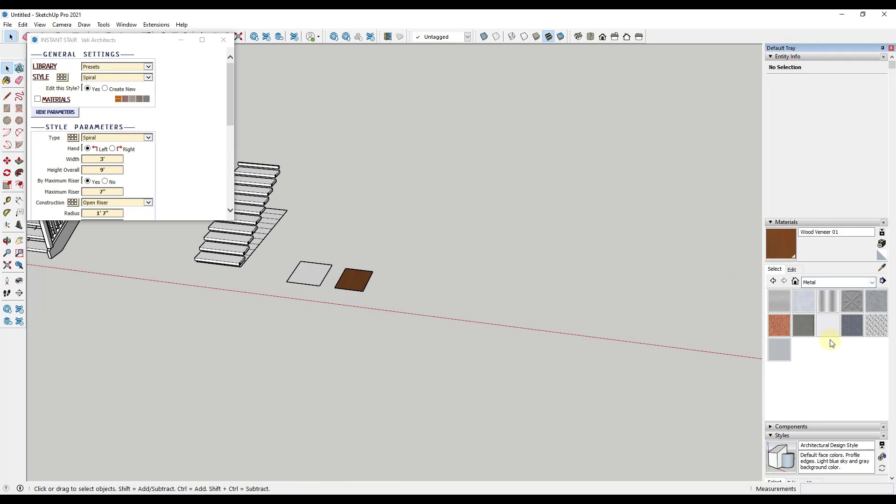
pyautogui.click(800, 302)
pyautogui.click(302, 274)
pyautogui.press('space')
pyautogui.scroll(3, 396, 260)
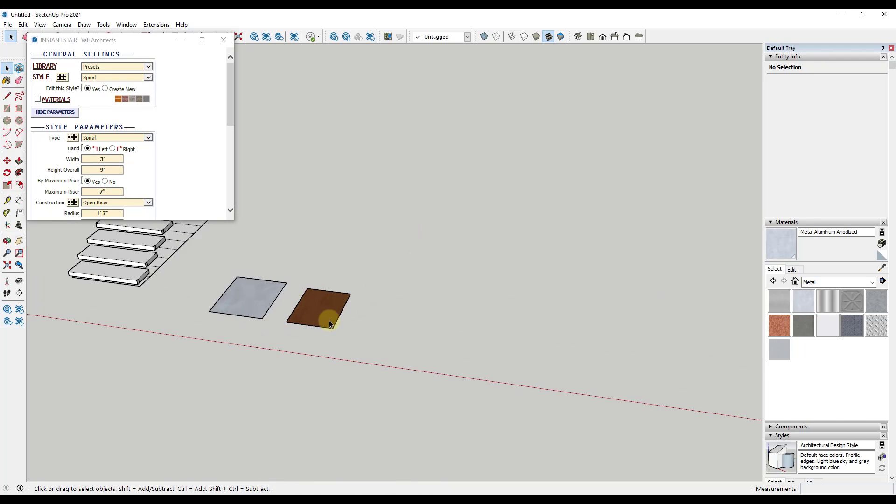
pyautogui.scroll(2, 226, 288)
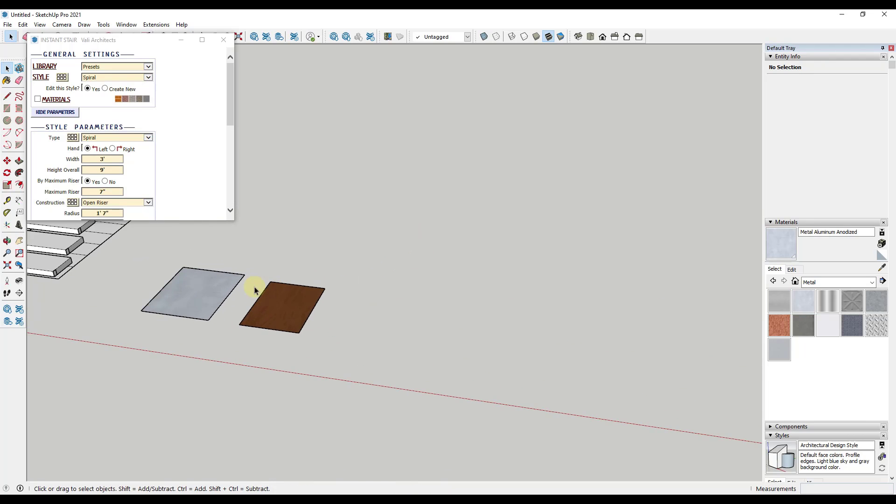
pyautogui.click(39, 99)
pyautogui.click(92, 113)
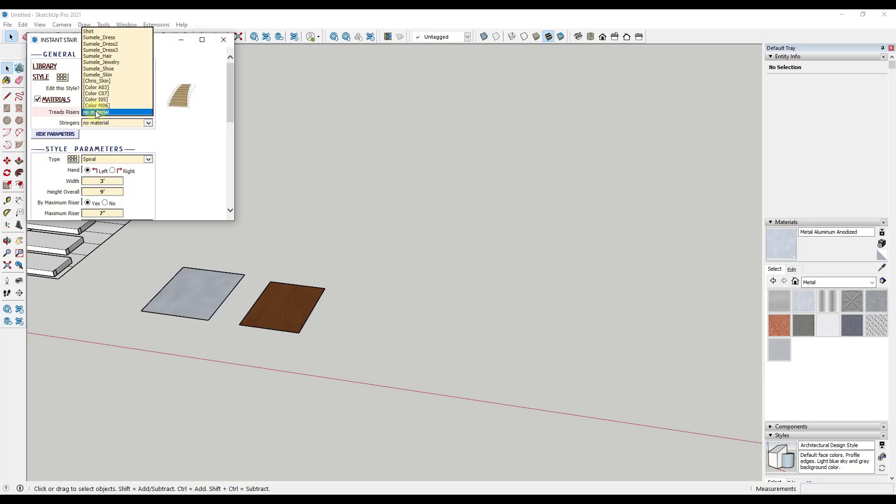
pyautogui.click(108, 112)
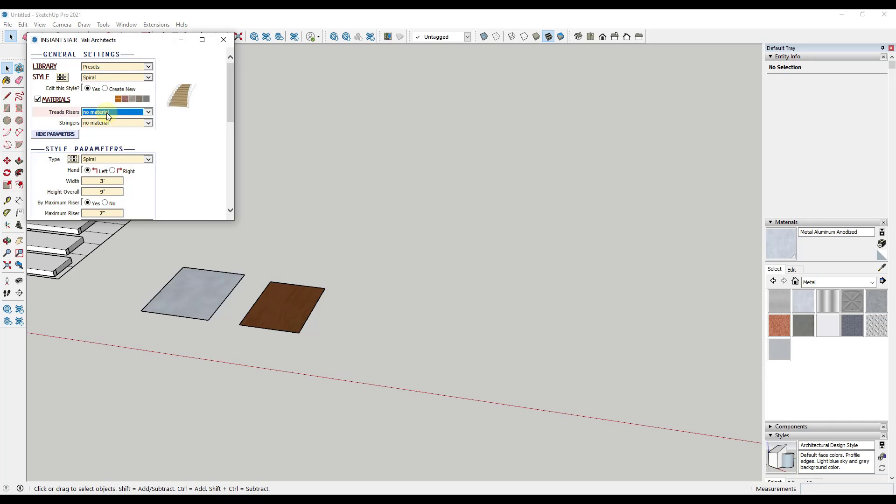
pyautogui.click(223, 40)
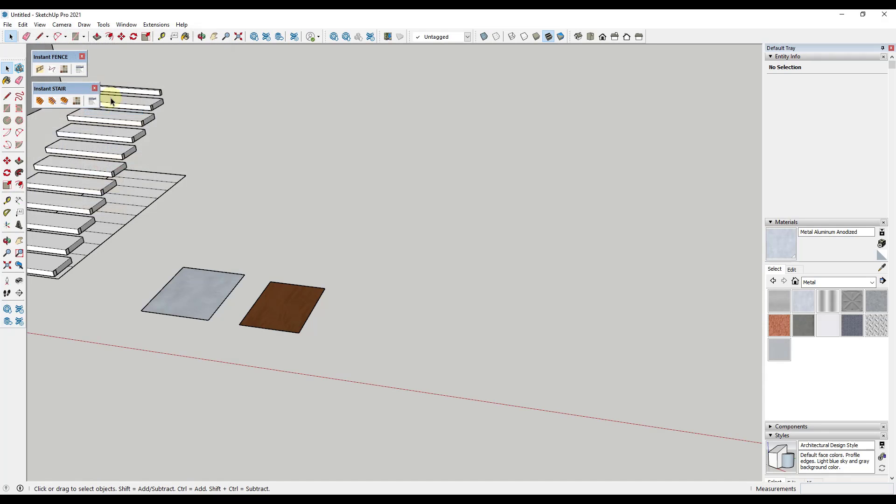
# - Start a new Instant Stair with materials enabled and choose the Spiral preset style
pyautogui.click(50, 99)
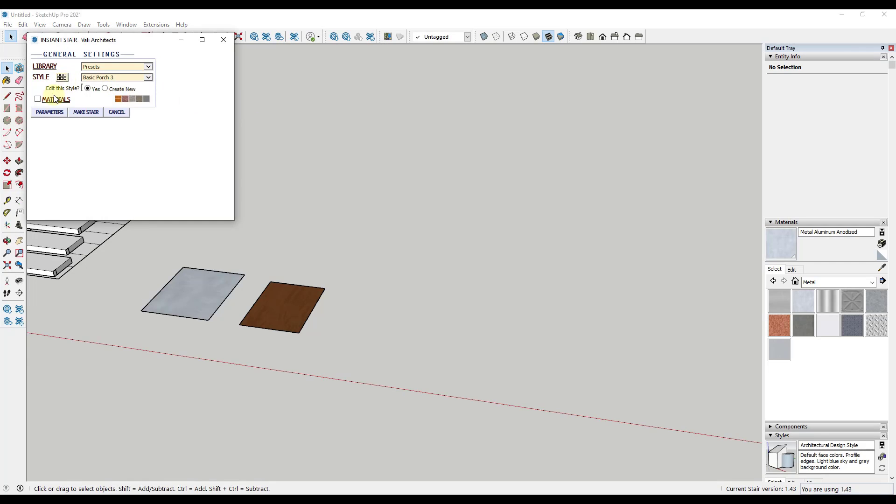
pyautogui.click(38, 100)
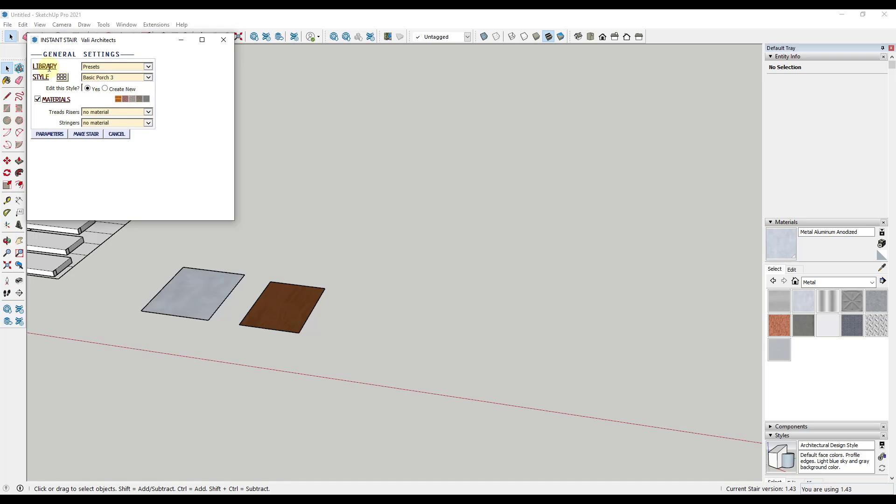
pyautogui.click(62, 77)
pyautogui.scroll(-3, 157, 191)
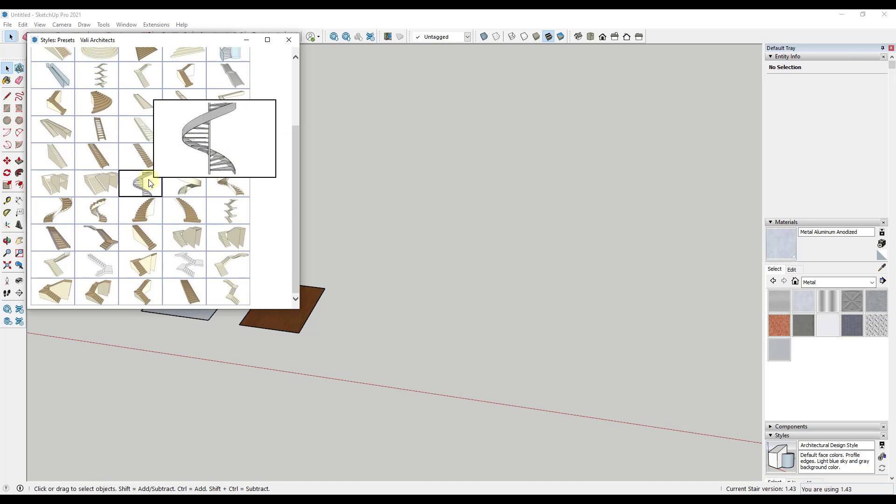
pyautogui.click(150, 180)
# - Assign Wood Veneer 01 to the spiral stair's treads and risers and Metal Aluminum Anodized to its stringers
pyautogui.click(112, 112)
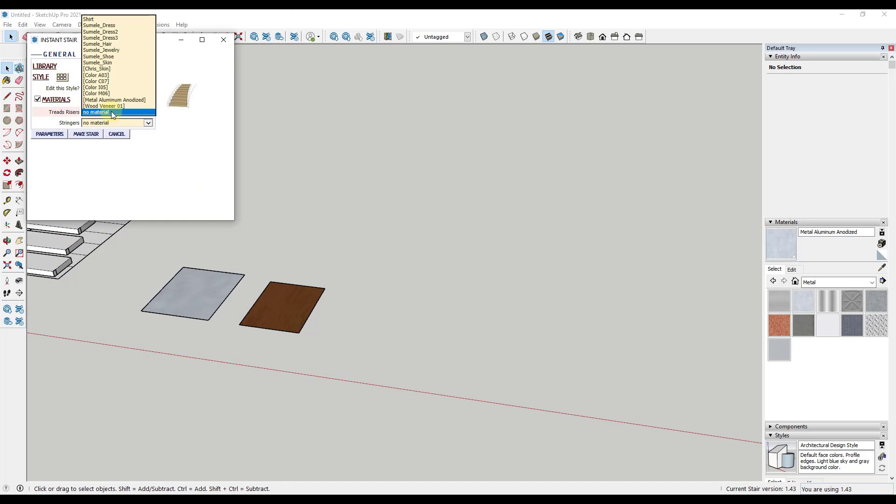
pyautogui.click(113, 105)
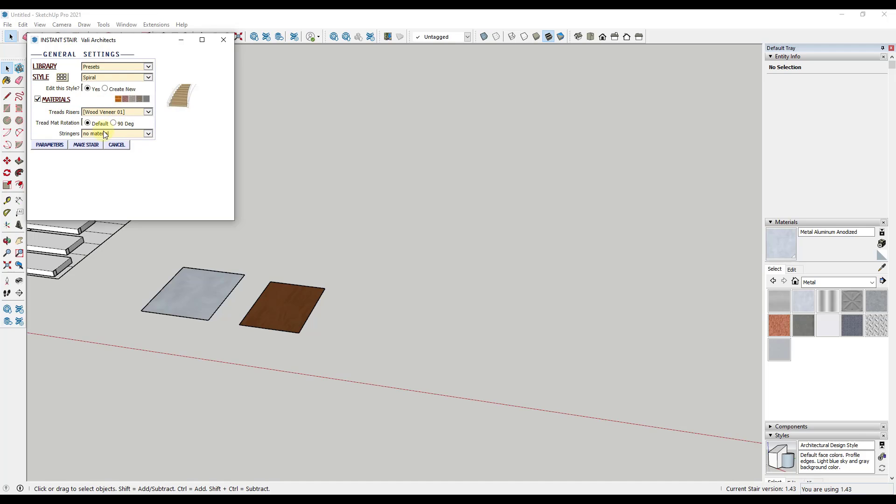
pyautogui.click(103, 133)
pyautogui.click(107, 122)
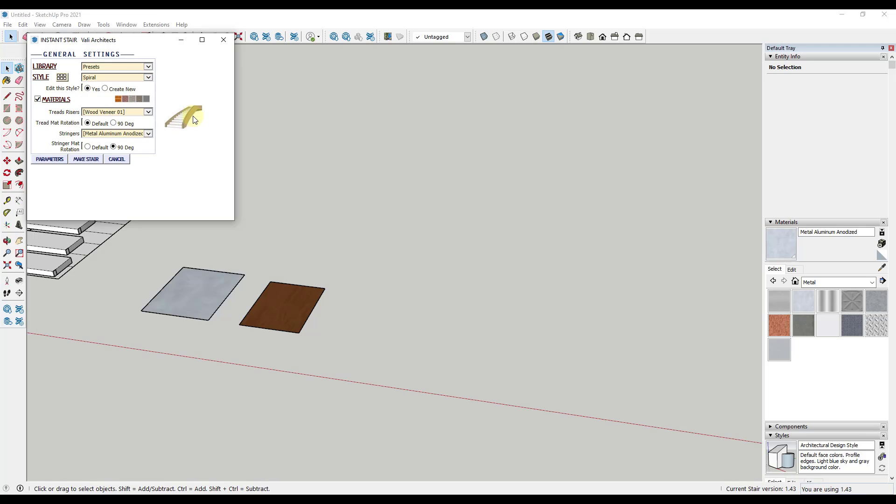
pyautogui.scroll(-2, 273, 200)
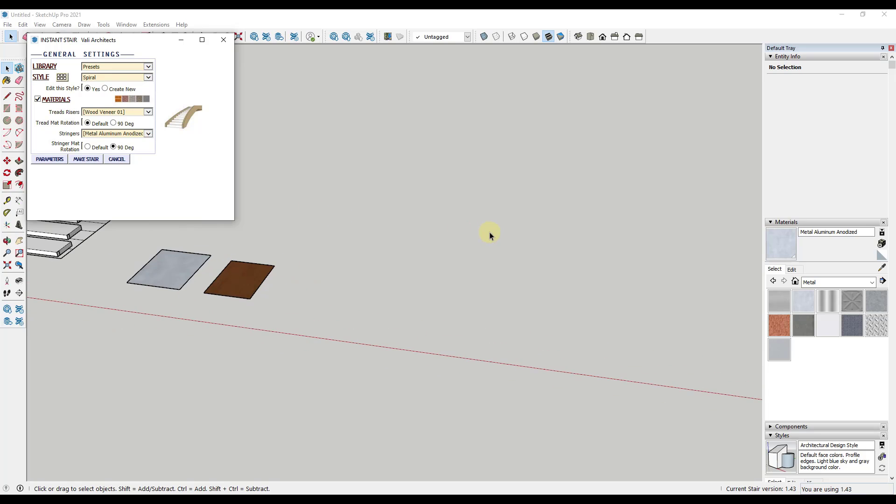
# - Turn on railing lines for the Spiral stair, generate it and place it on the ground beyond the painted rectangles
pyautogui.click(54, 159)
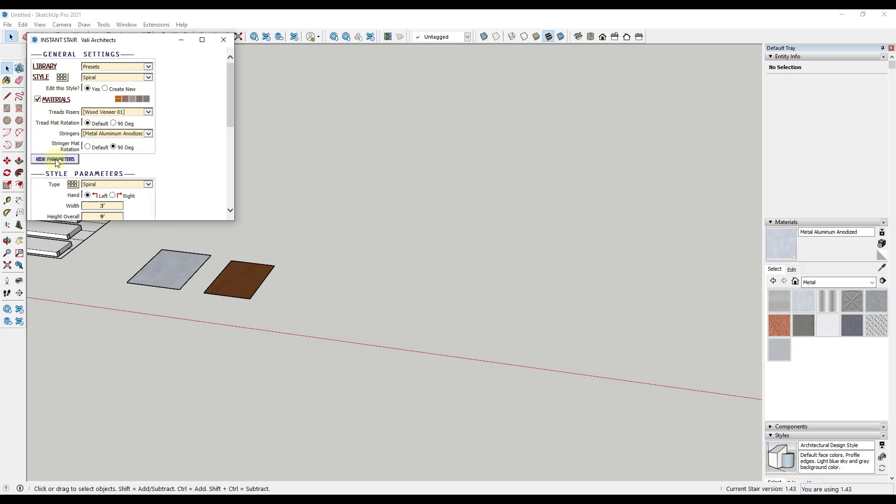
pyautogui.scroll(-1, 161, 182)
pyautogui.scroll(-1, 145, 178)
pyautogui.scroll(3, 149, 177)
pyautogui.scroll(-6, 140, 160)
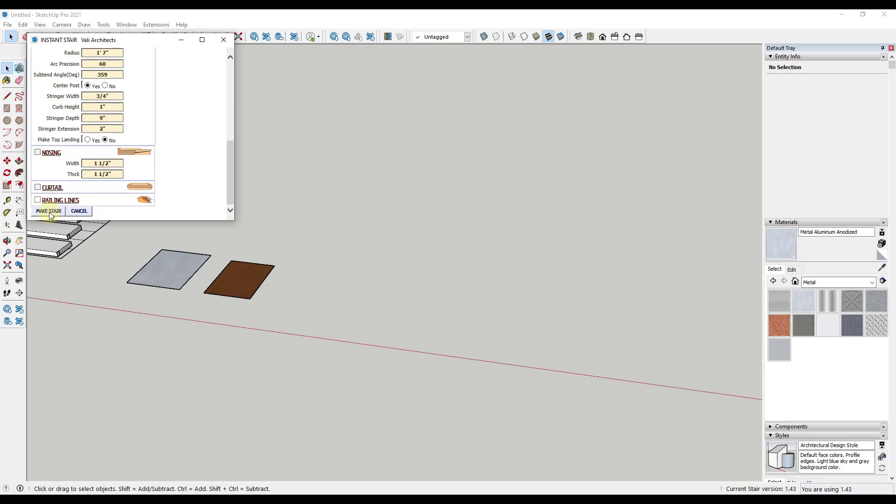
pyautogui.click(37, 200)
pyautogui.scroll(-1, 51, 210)
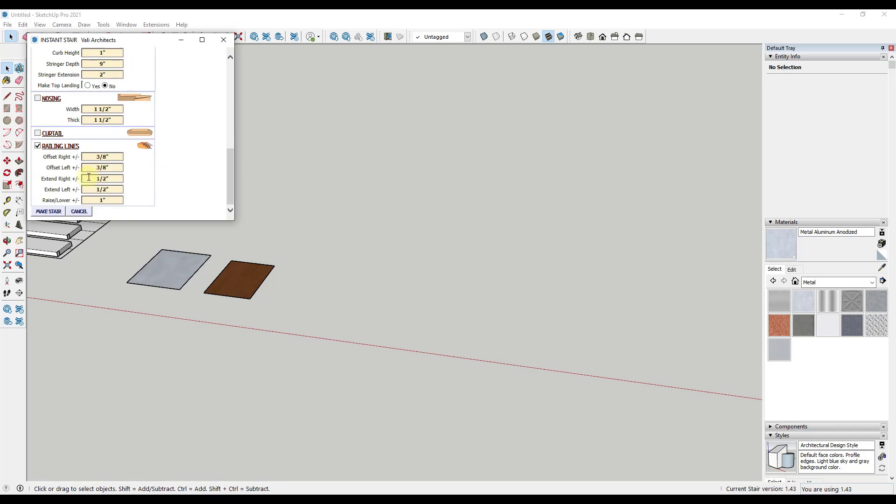
pyautogui.click(48, 212)
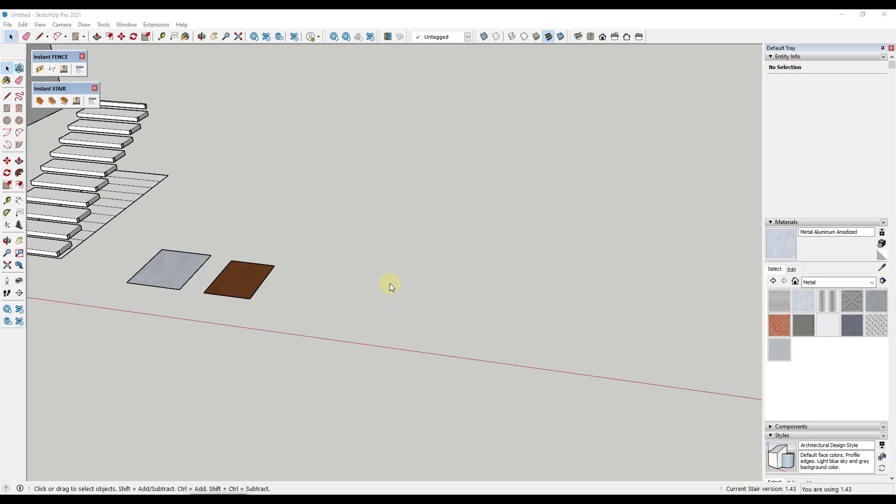
pyautogui.click(424, 300)
pyautogui.scroll(3, 453, 266)
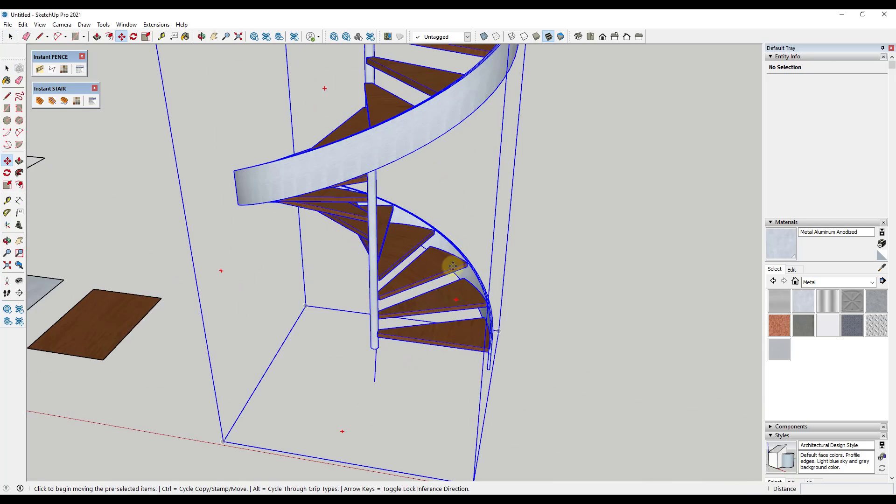
pyautogui.press('space')
# - Examine the wood and metal materials on the spiral stair's treads and stringers from several angles
pyautogui.moveTo(453, 266); pyautogui.dragTo(326, 186, button='middle')
pyautogui.scroll(4, 326, 187)
pyautogui.moveTo(436, 226); pyautogui.dragTo(569, 96, button='middle')
pyautogui.scroll(-2, 369, 235)
pyautogui.scroll(-3, 369, 236)
pyautogui.scroll(5, 578, 116)
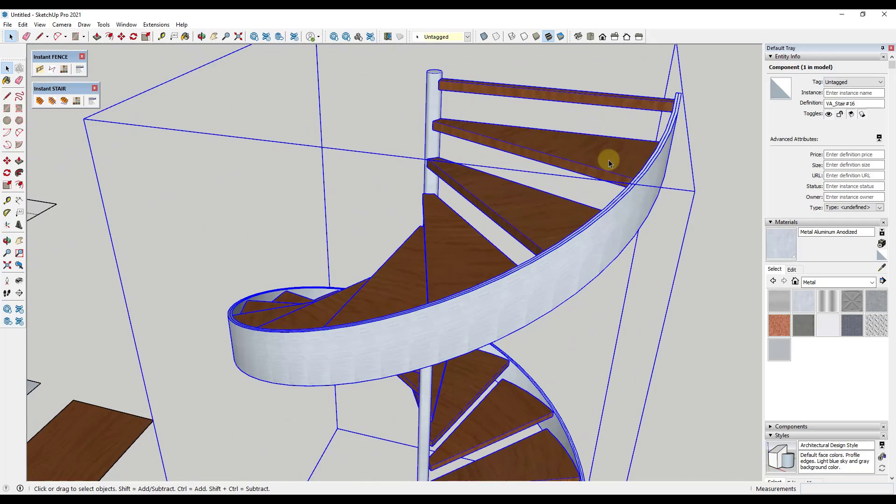
pyautogui.scroll(-6, 610, 154)
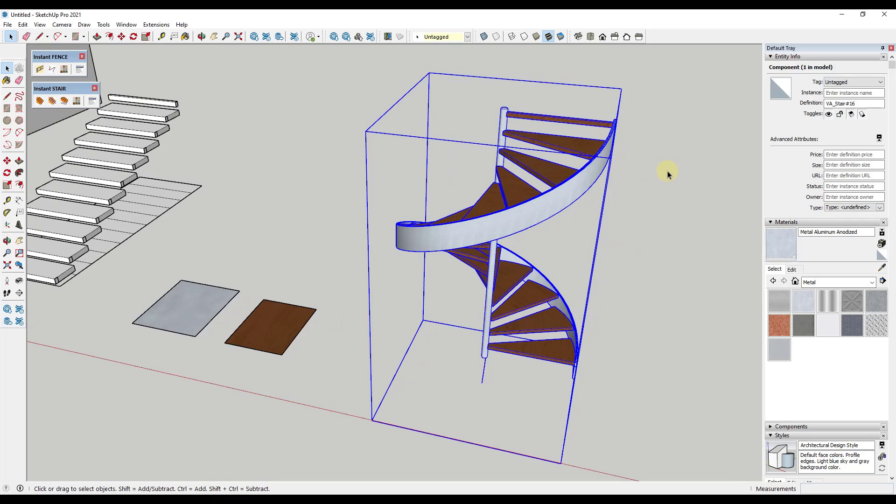
pyautogui.scroll(-3, 606, 175)
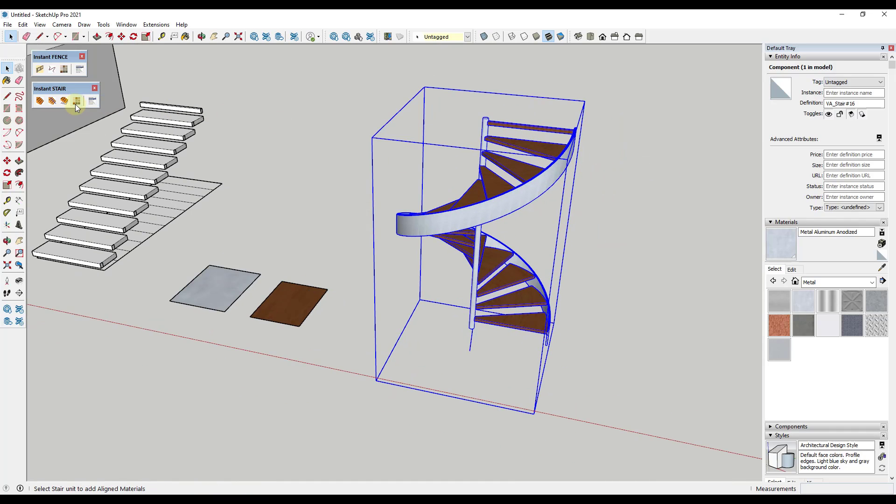
# - Change the finished spiral stair's treads and risers to Metal Aluminum Anodized with the Add Material tool
pyautogui.click(76, 102)
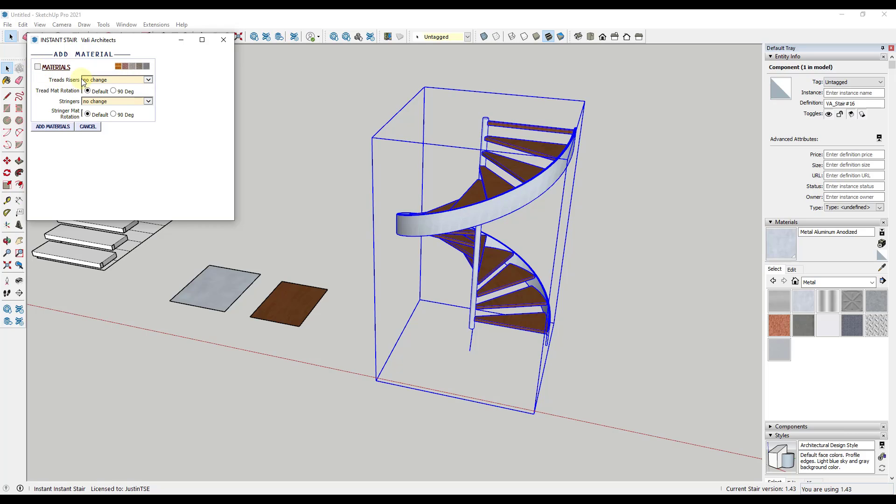
pyautogui.click(114, 80)
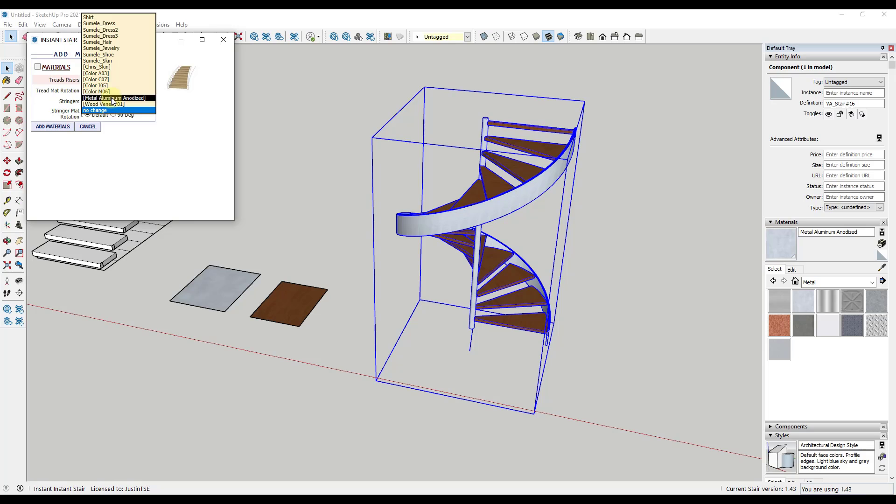
pyautogui.click(117, 98)
pyautogui.click(51, 127)
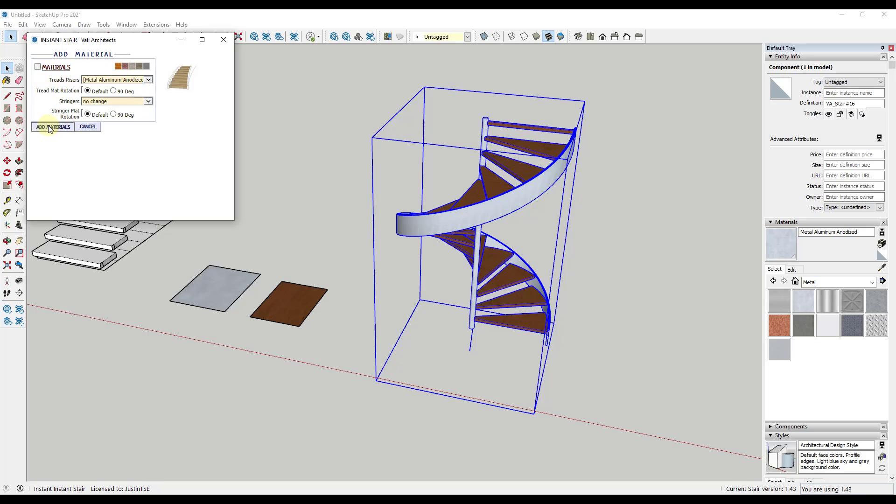
pyautogui.scroll(2, 550, 180)
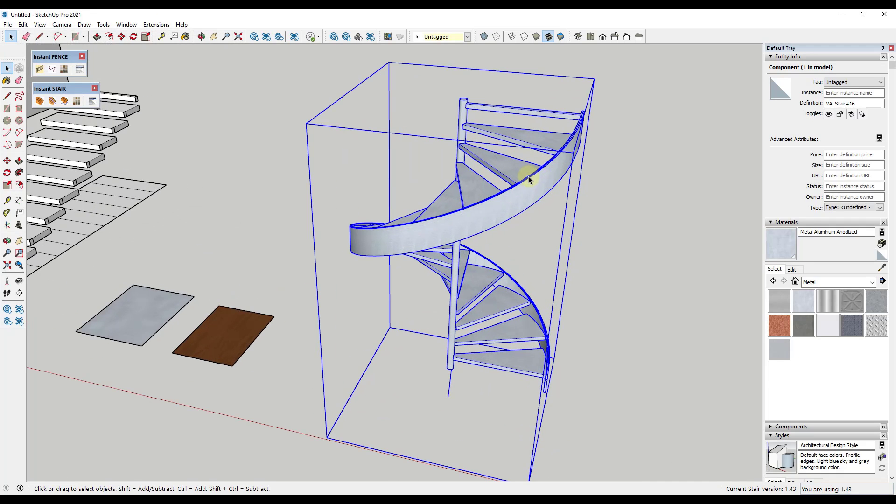